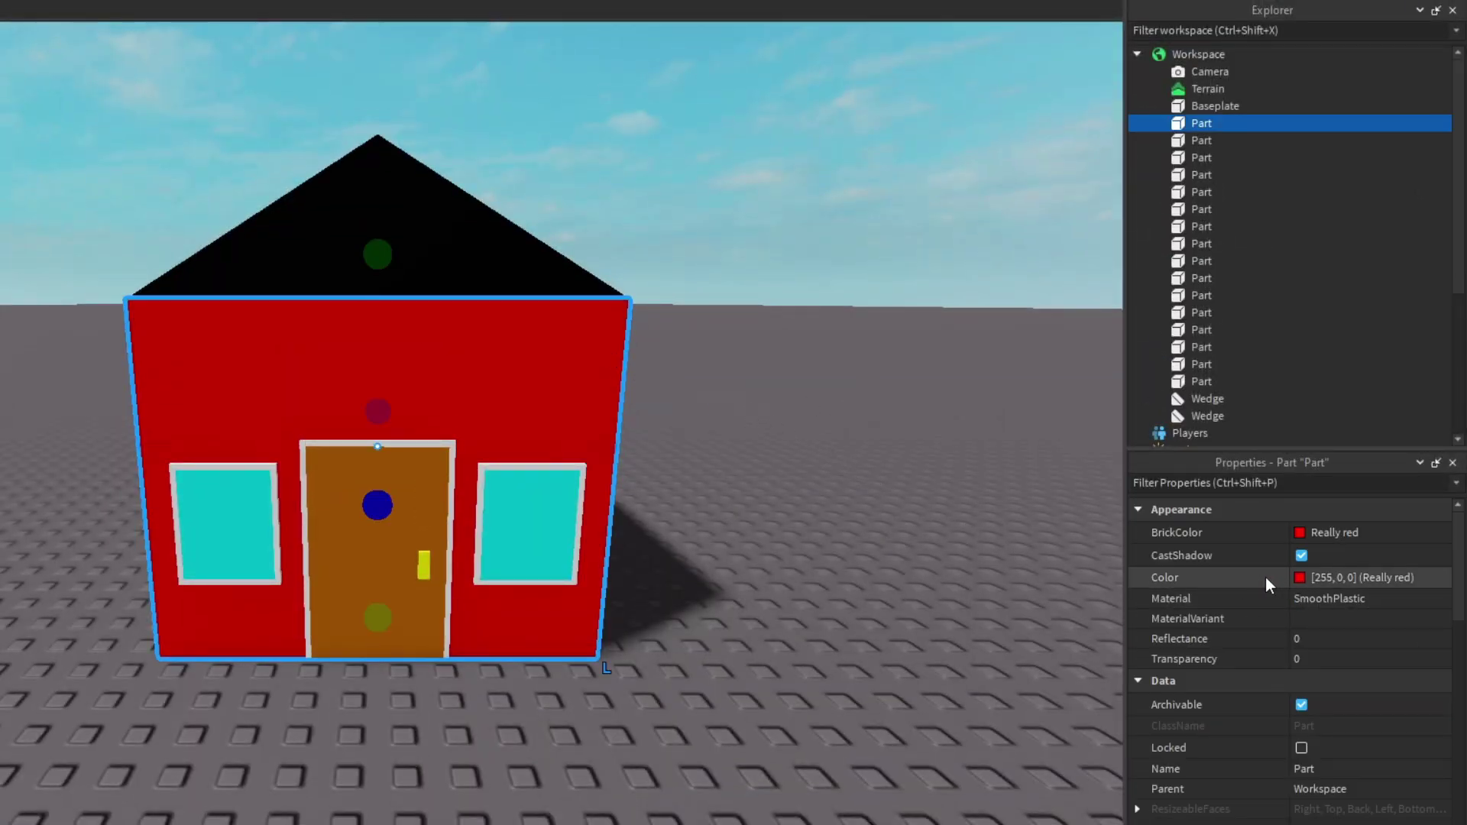
- Lower the wall colour's saturation from pure red to a softer pink-red (#ff6060)
left_click(1300, 577)
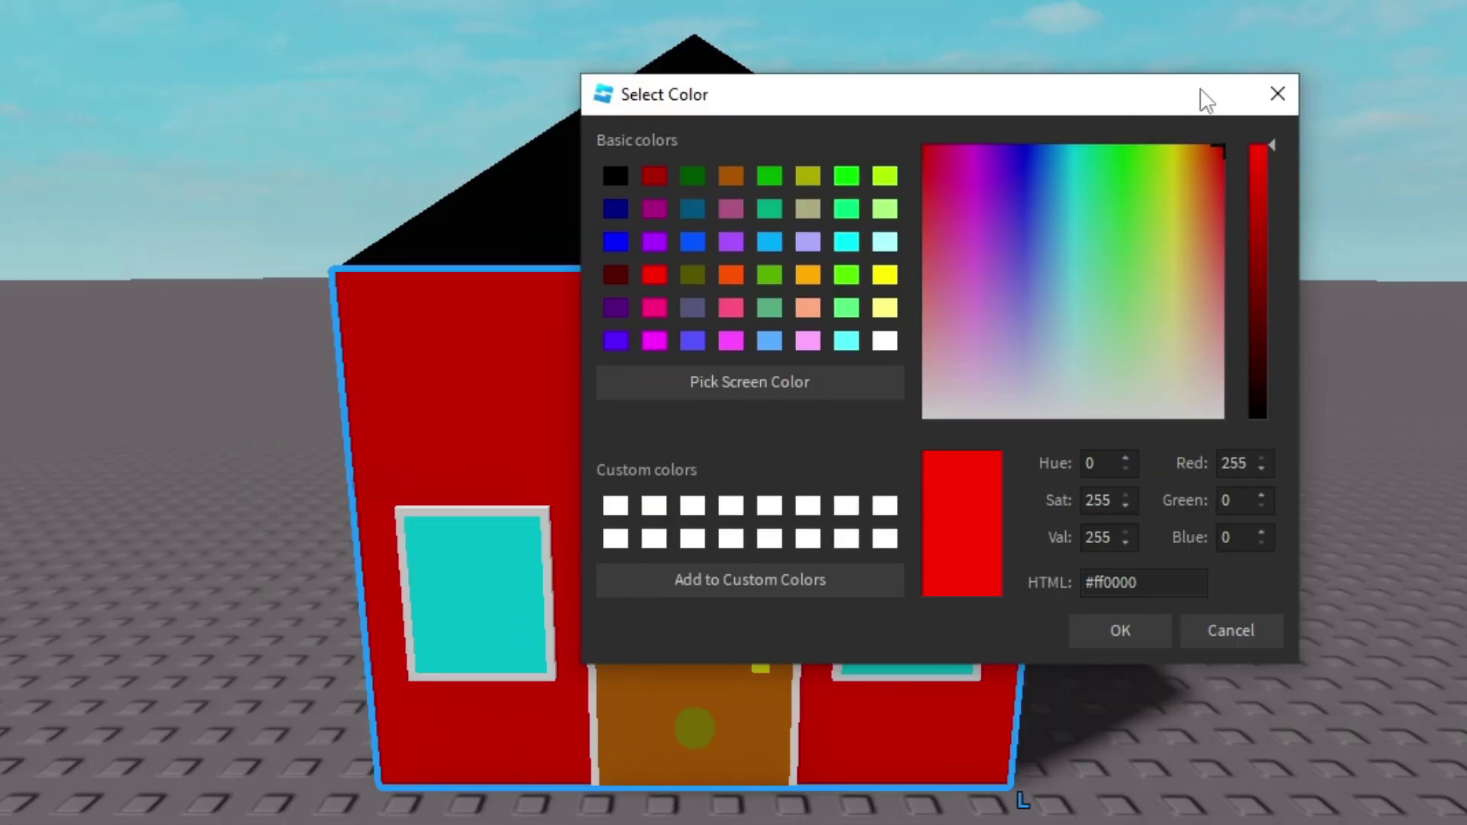
left_click_drag(1221, 152, 1268, 246)
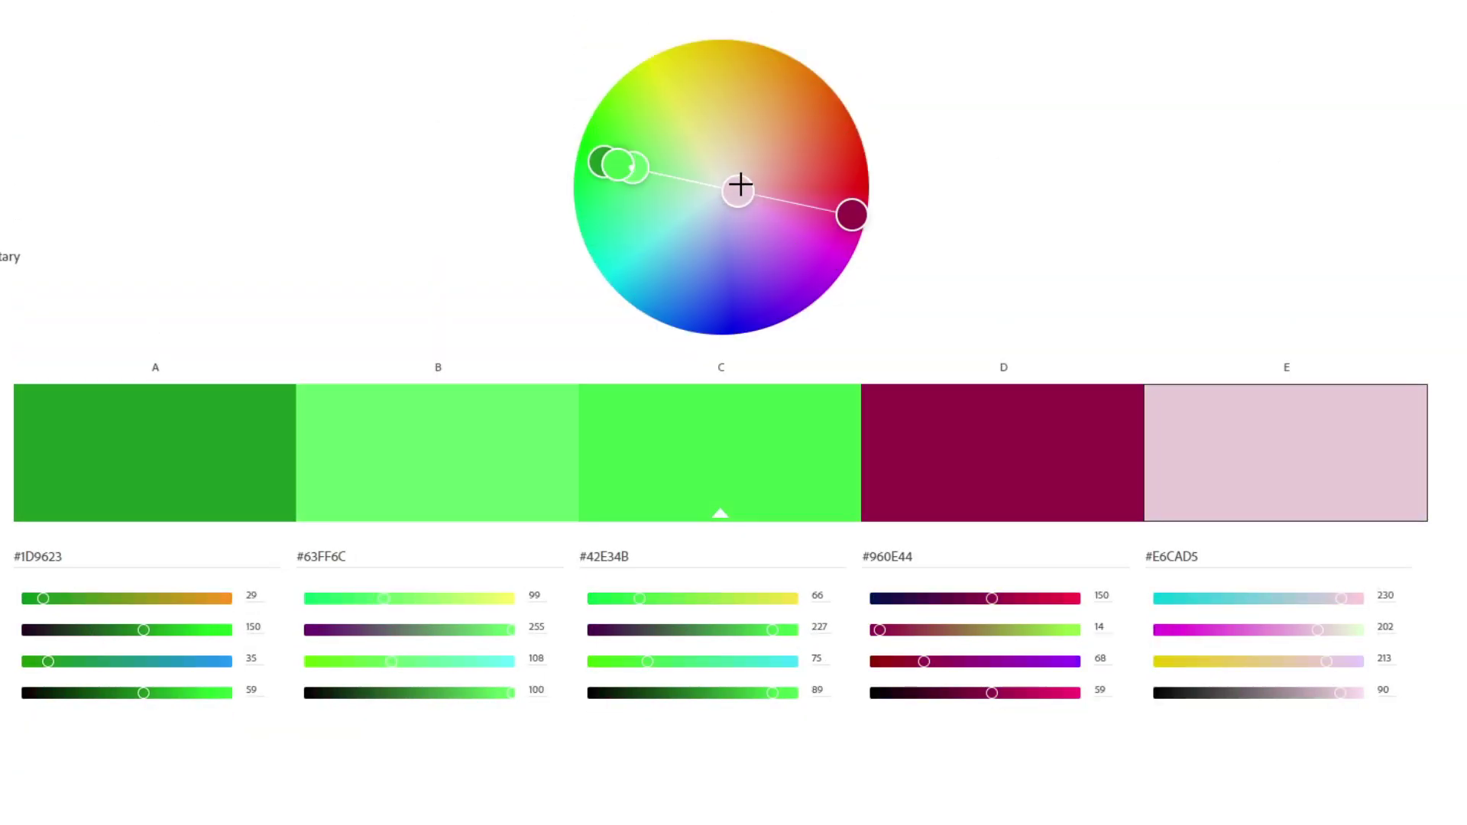
- Rotate the base colour and swatch B around the Adobe Color wheel to reshape the palette
left_click_drag(856, 215, 837, 158)
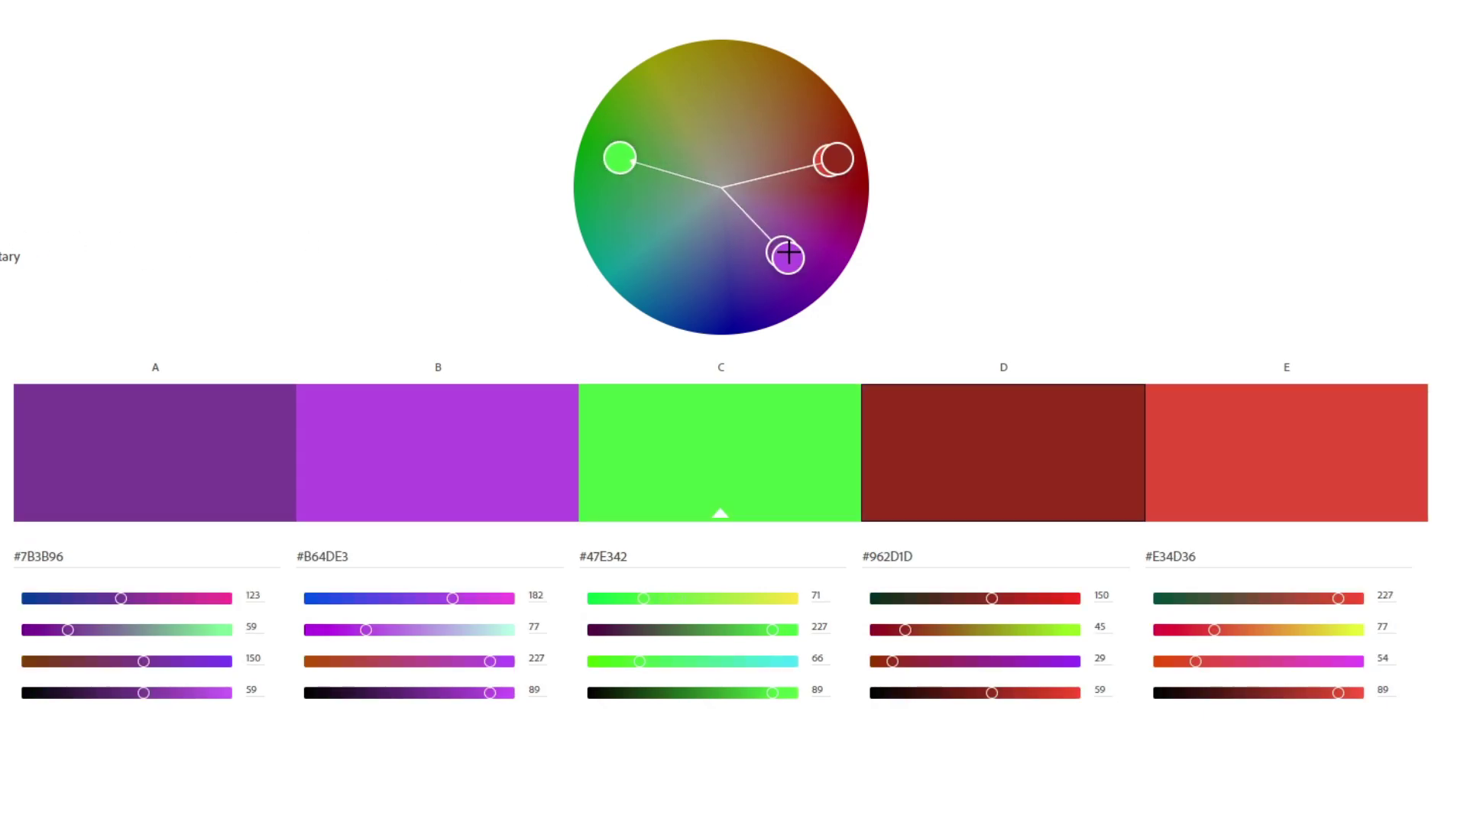
left_click_drag(789, 252, 776, 148)
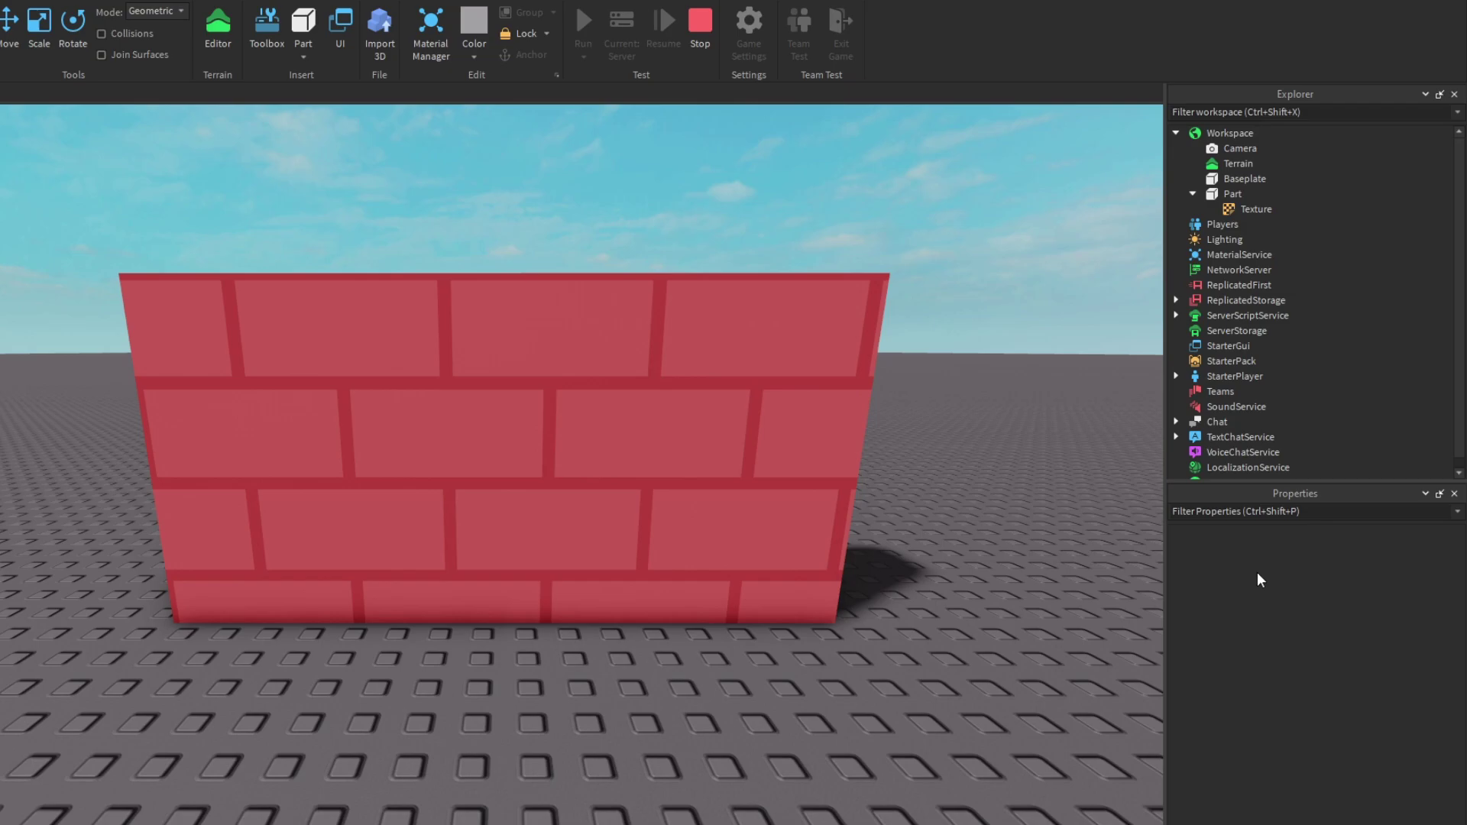
- Set the brick Texture's StudsPerTileU and StudsPerTileV to 4 and its Transparency to 0.95
left_click(1235, 208)
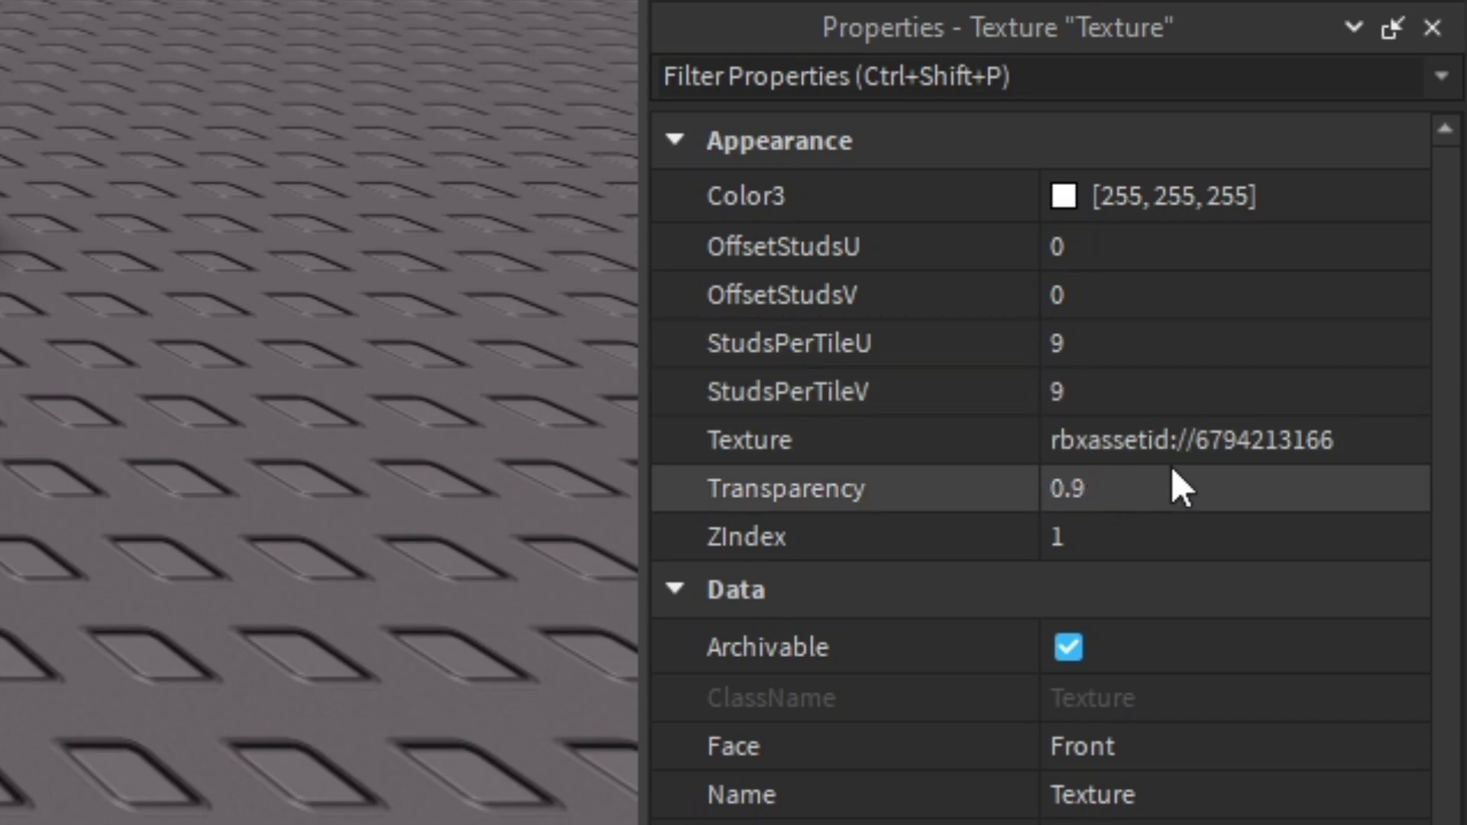
left_click(1150, 355)
type("4")
key("Return")
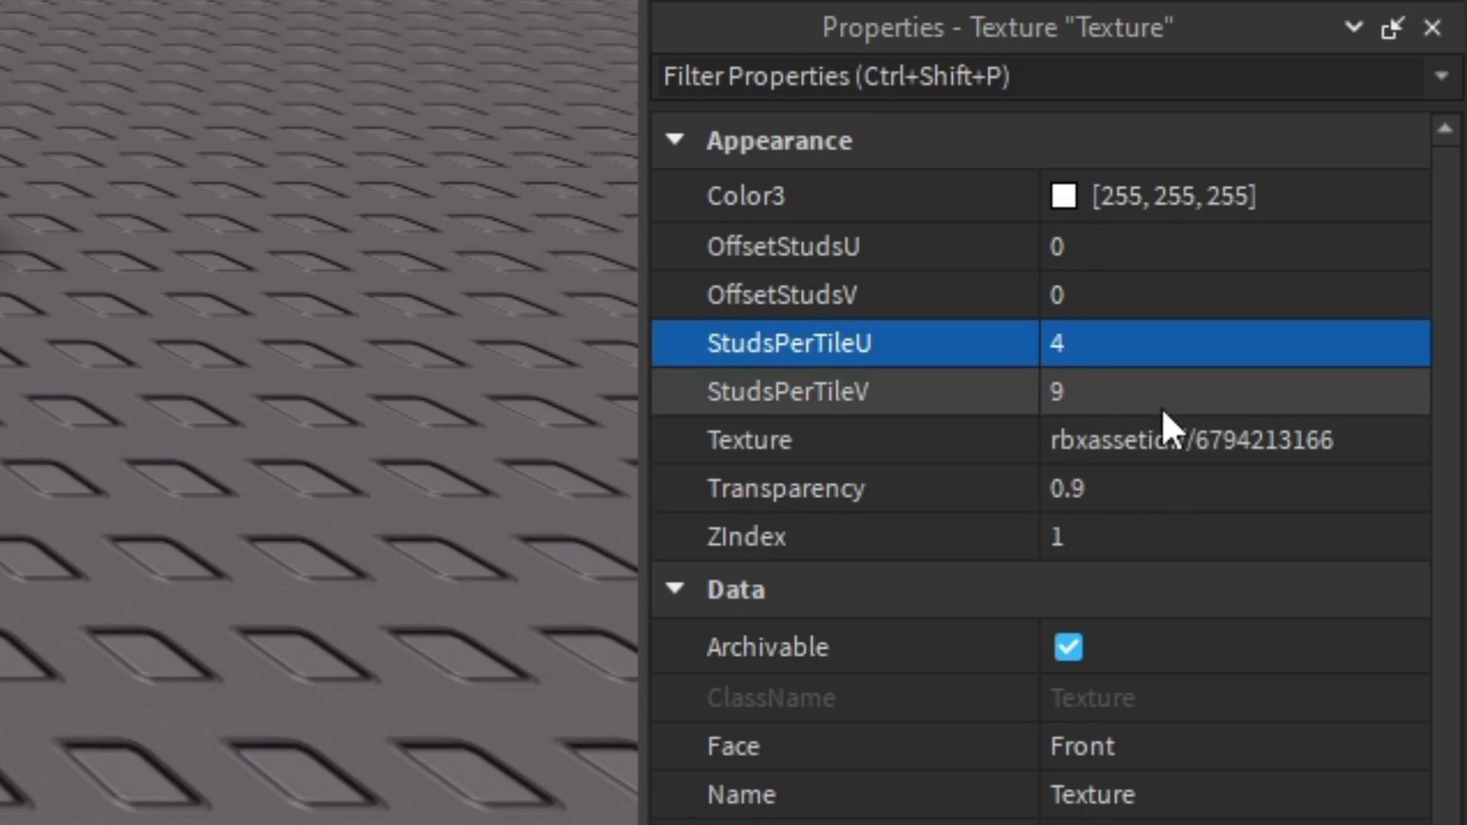
left_click(1162, 397)
type("4")
key("Return")
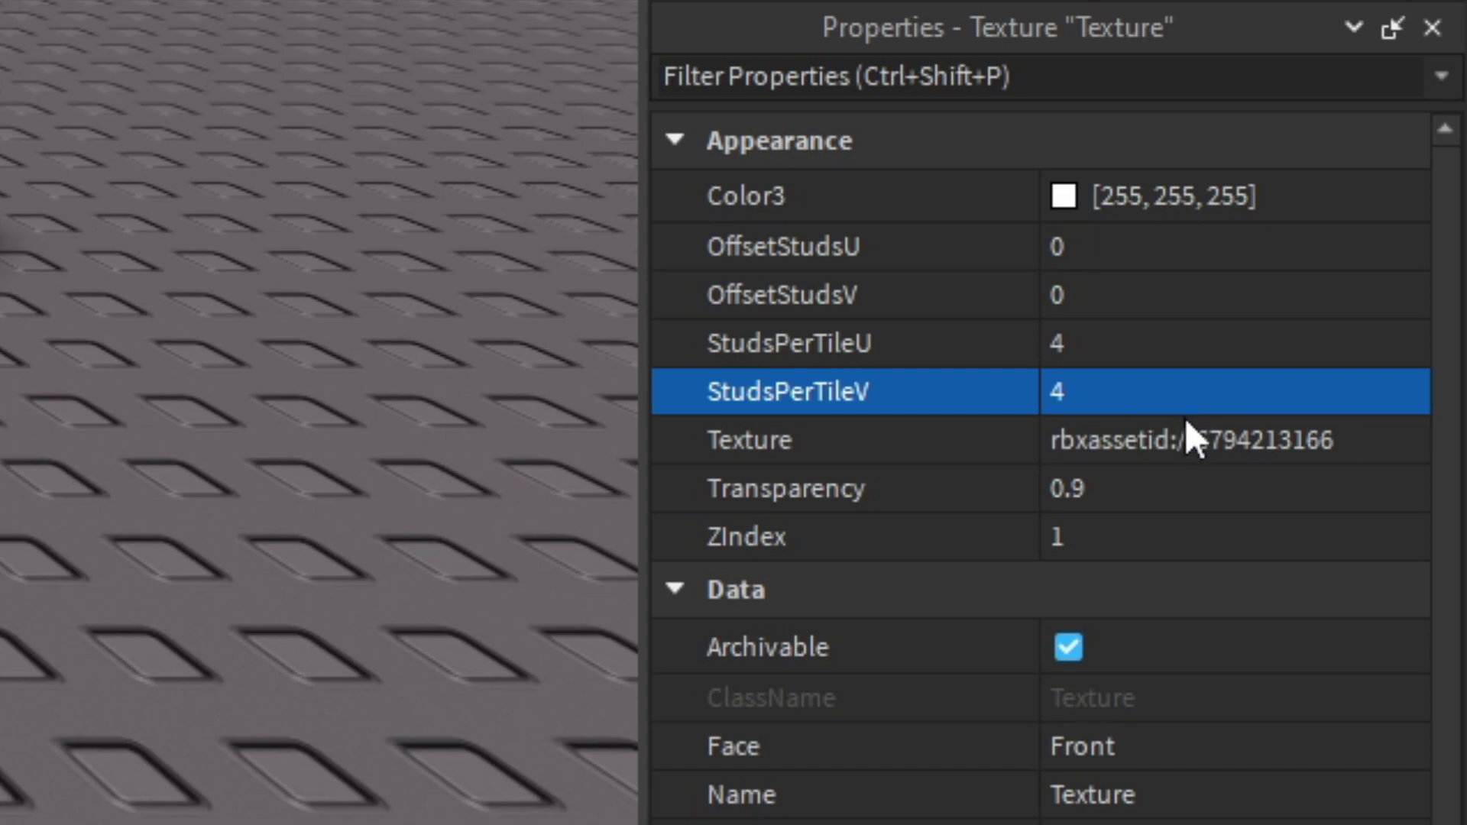
left_click(1147, 489)
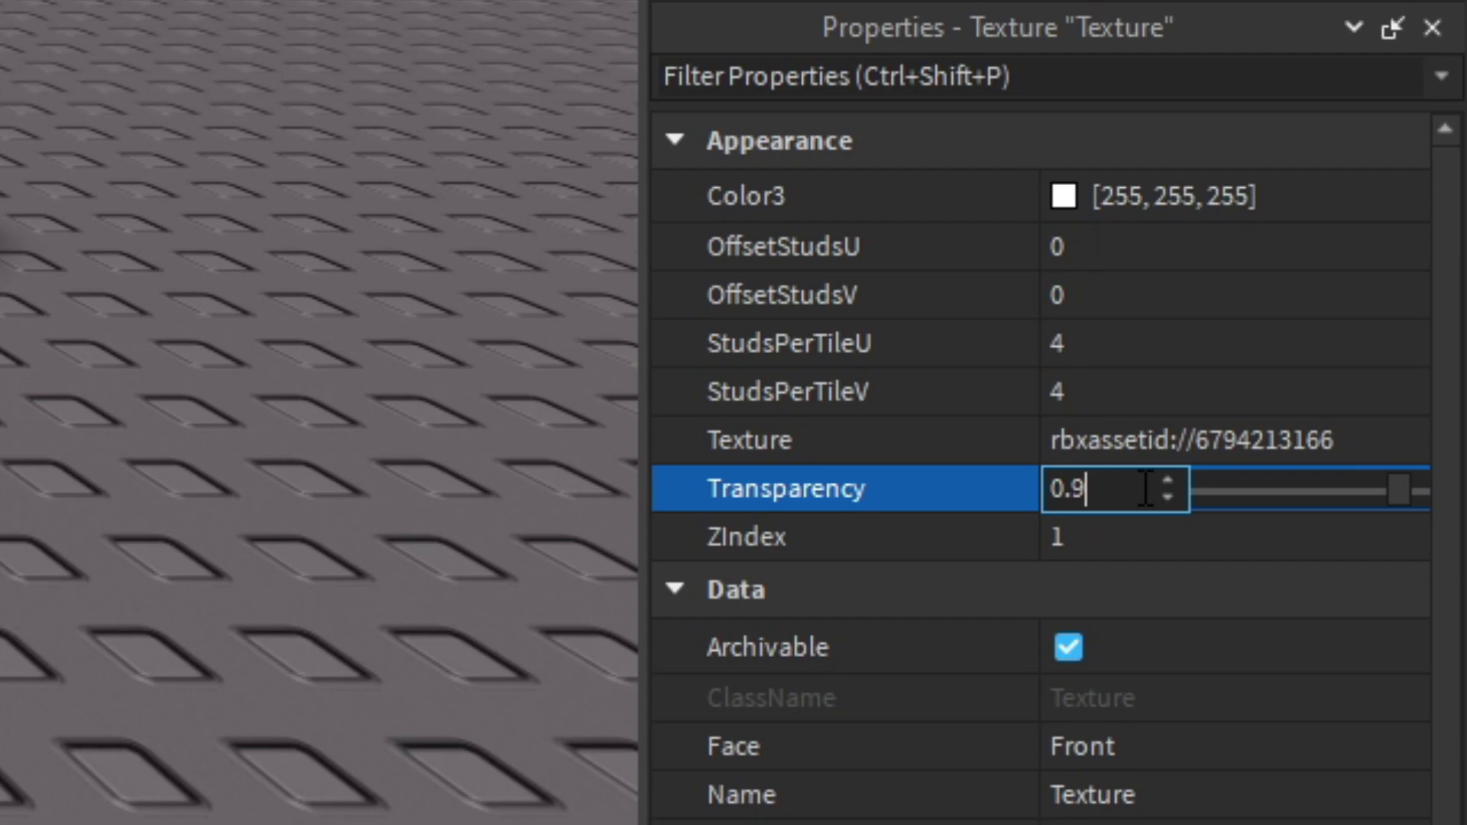
type("0.95")
key("Return")
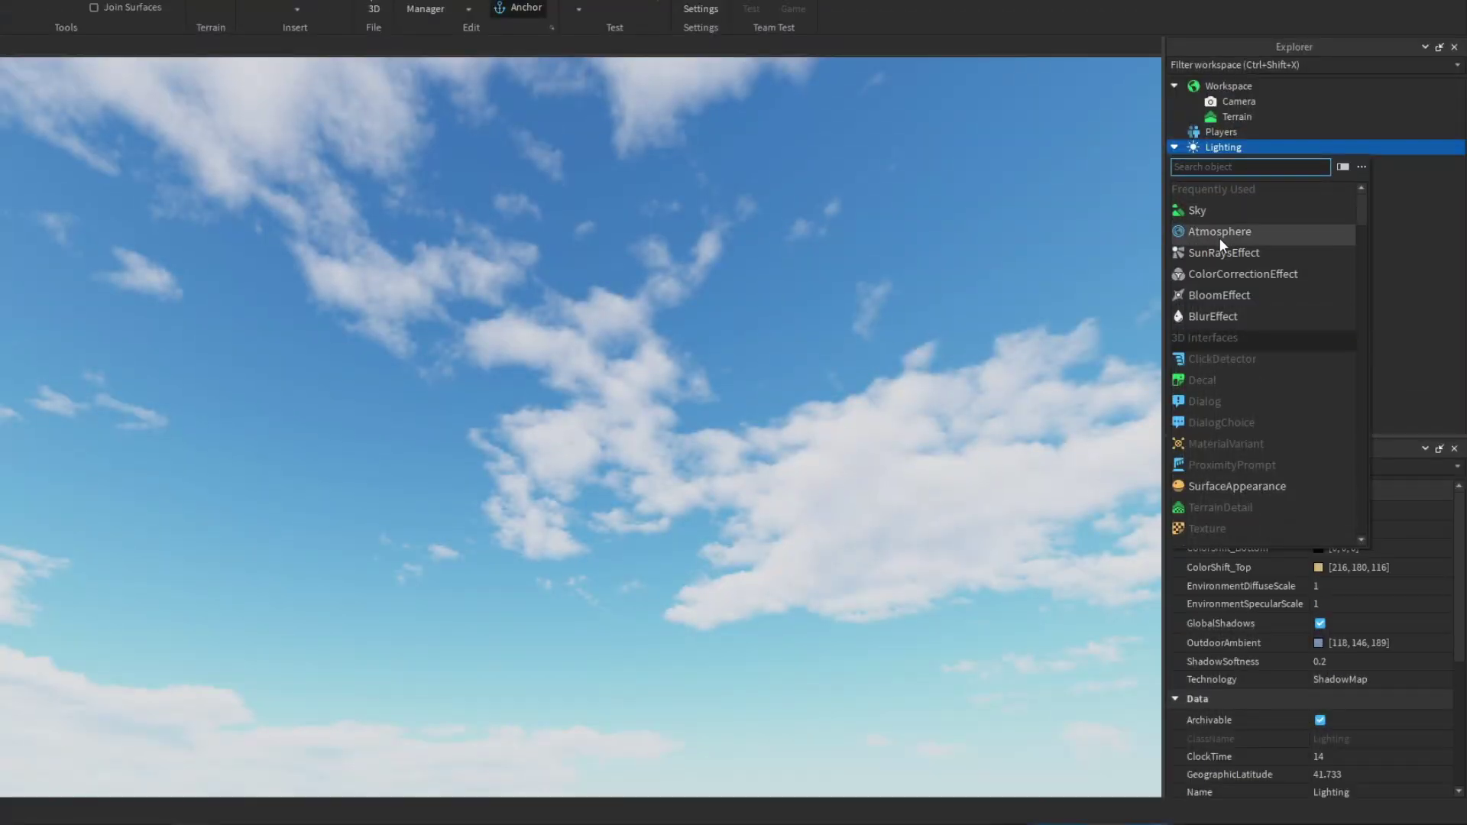
- Add a SunRaysEffect to Lighting and switch the lighting Technology to Future
left_click(1205, 256)
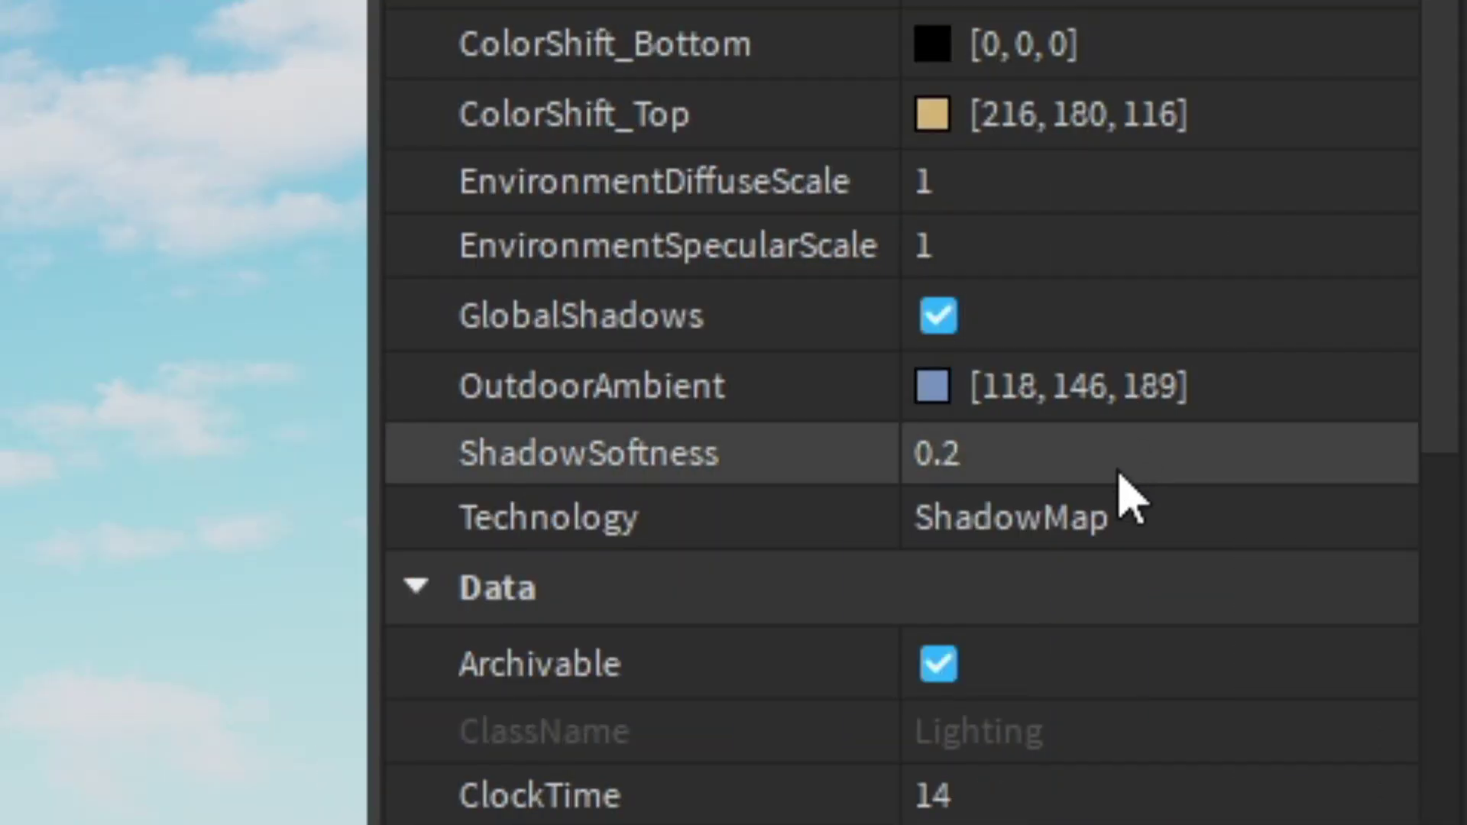
left_click(1365, 681)
left_click(1367, 683)
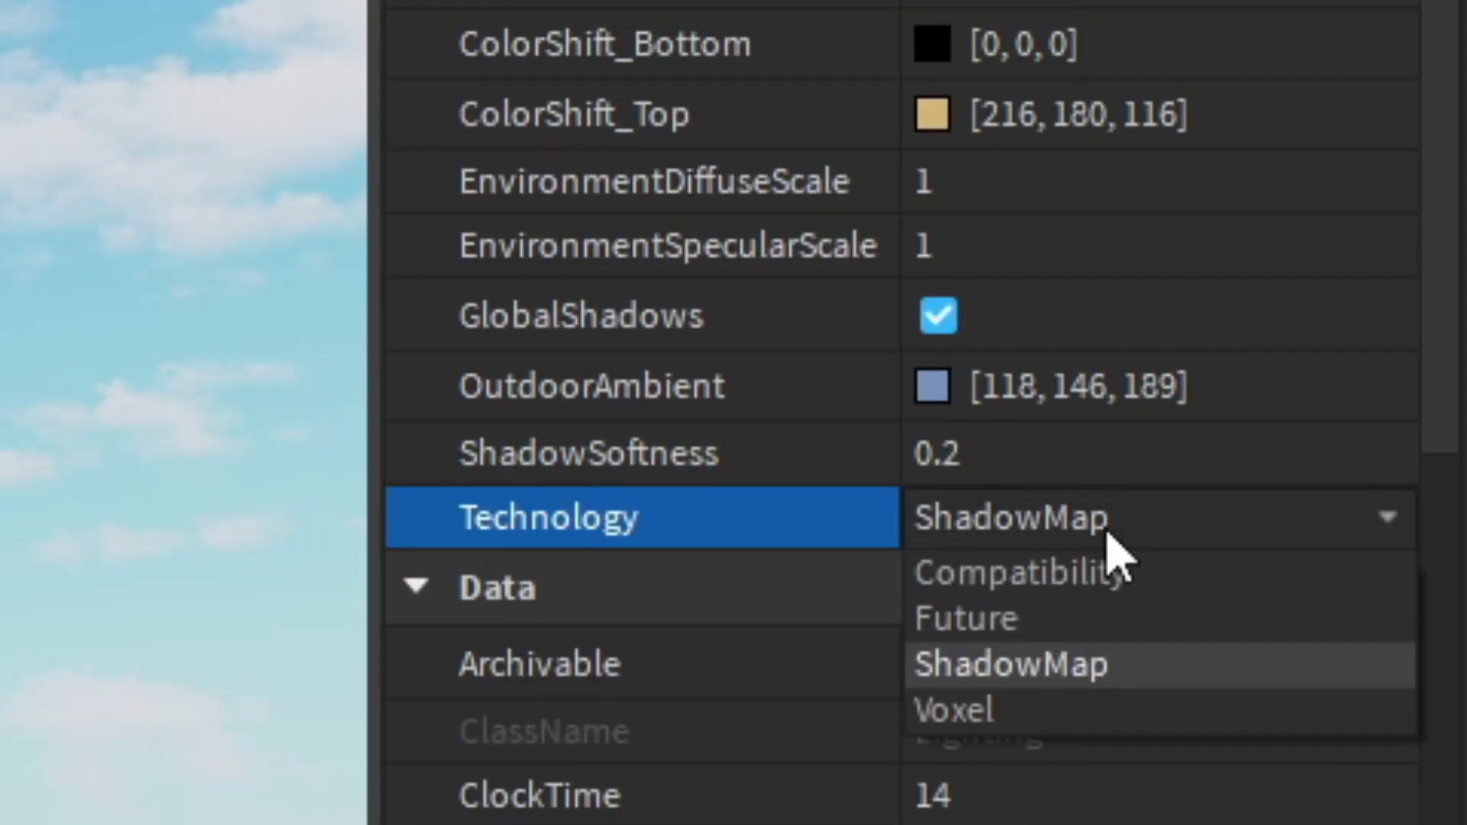
left_click(1048, 620)
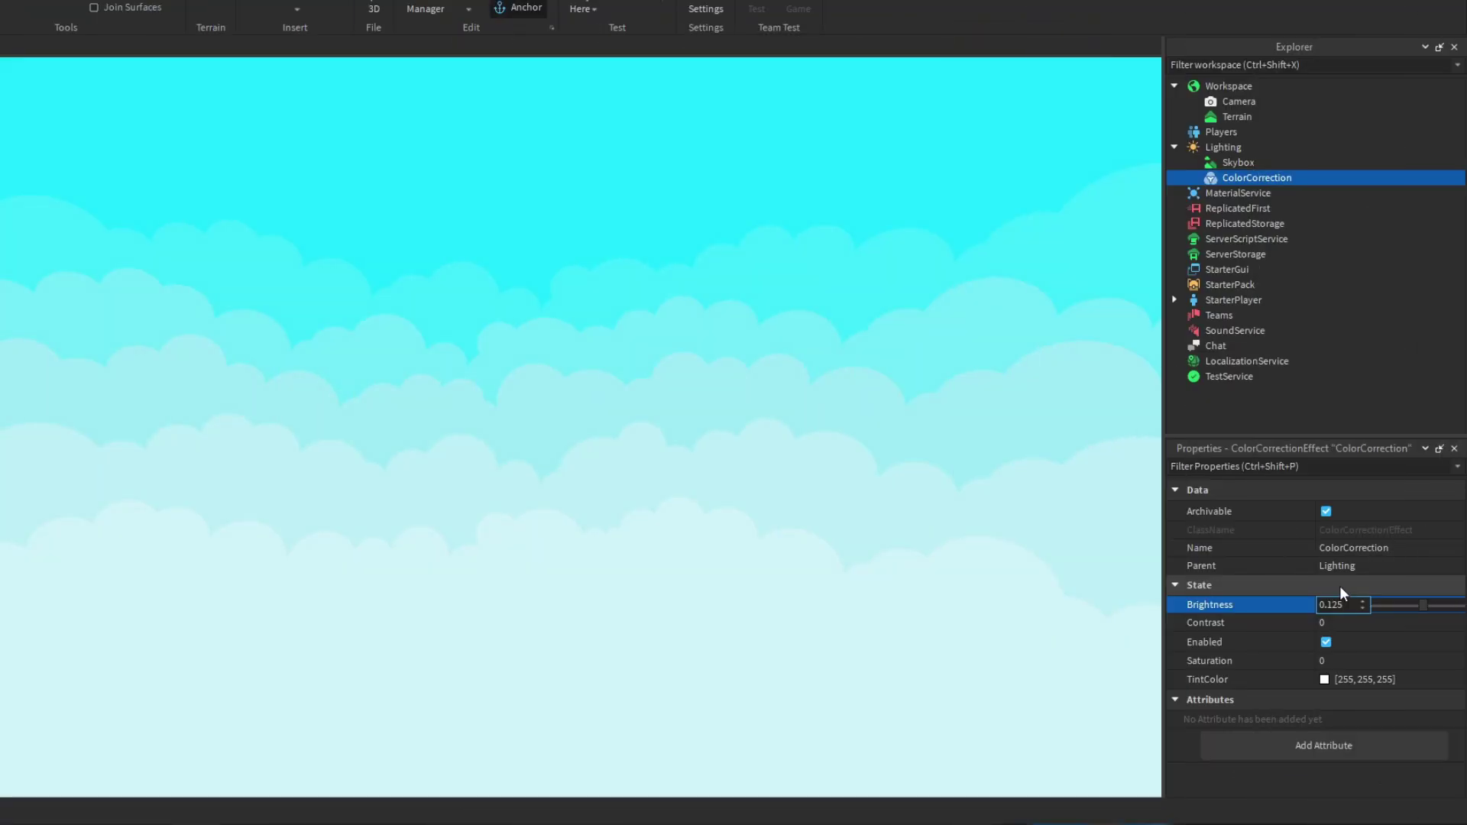
- Set ColorCorrection contrast to 0.125 and saturation to 0.25, then enter the search 'how to get good roblox lighting'
left_click(1346, 622)
type("0.125")
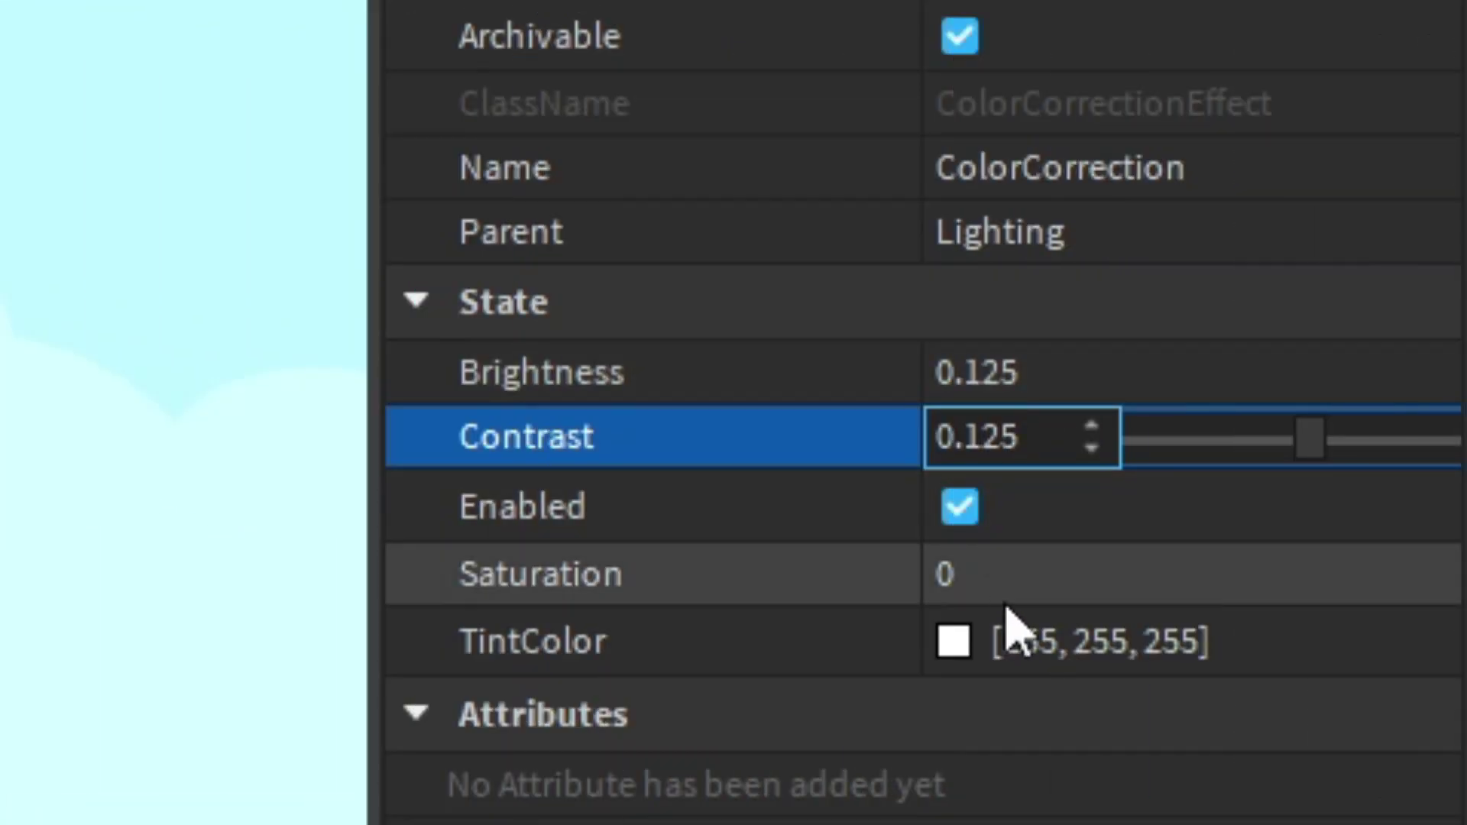
left_click(1011, 575)
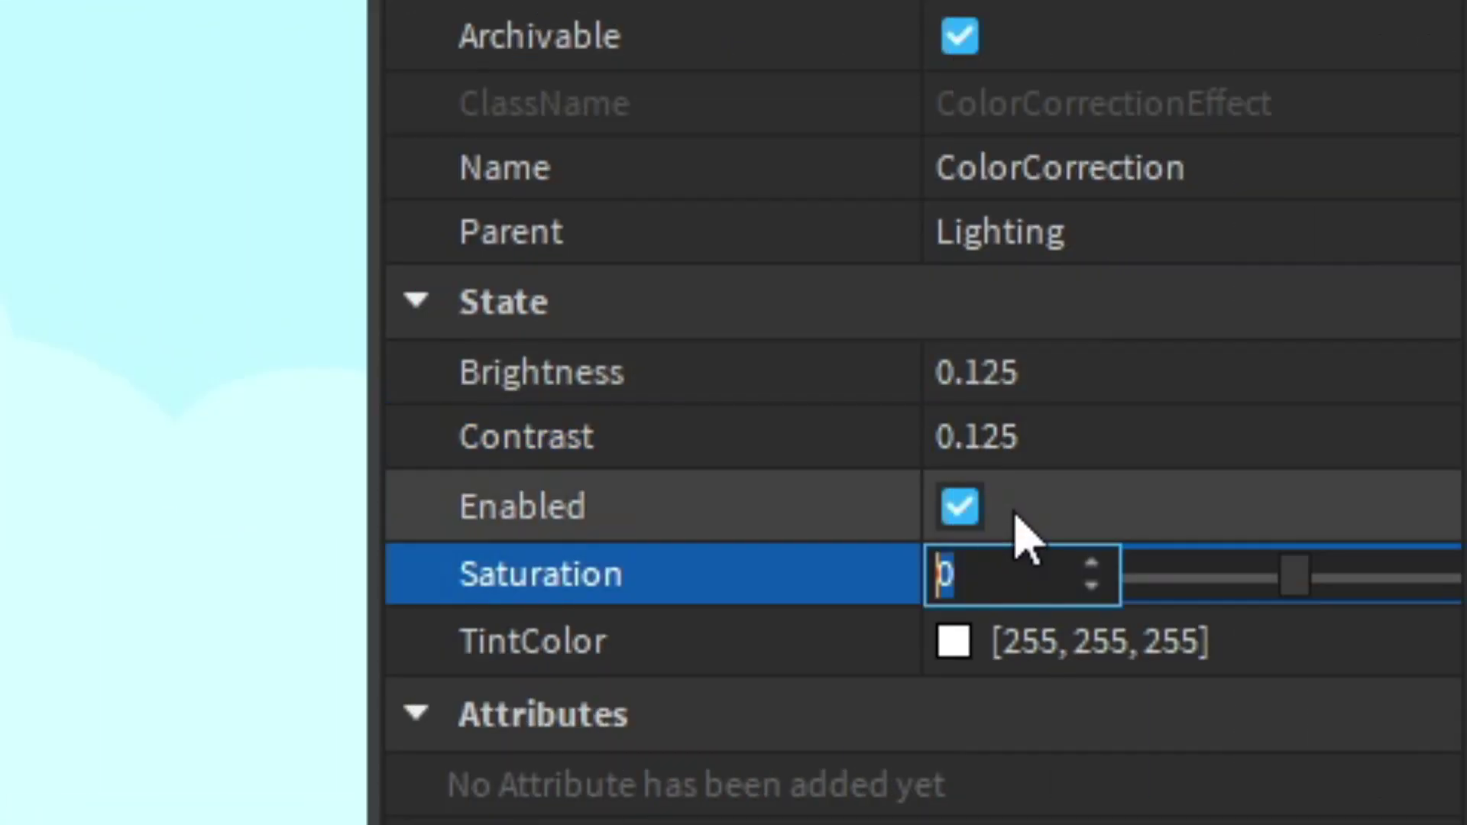
type("0.25")
key("Return")
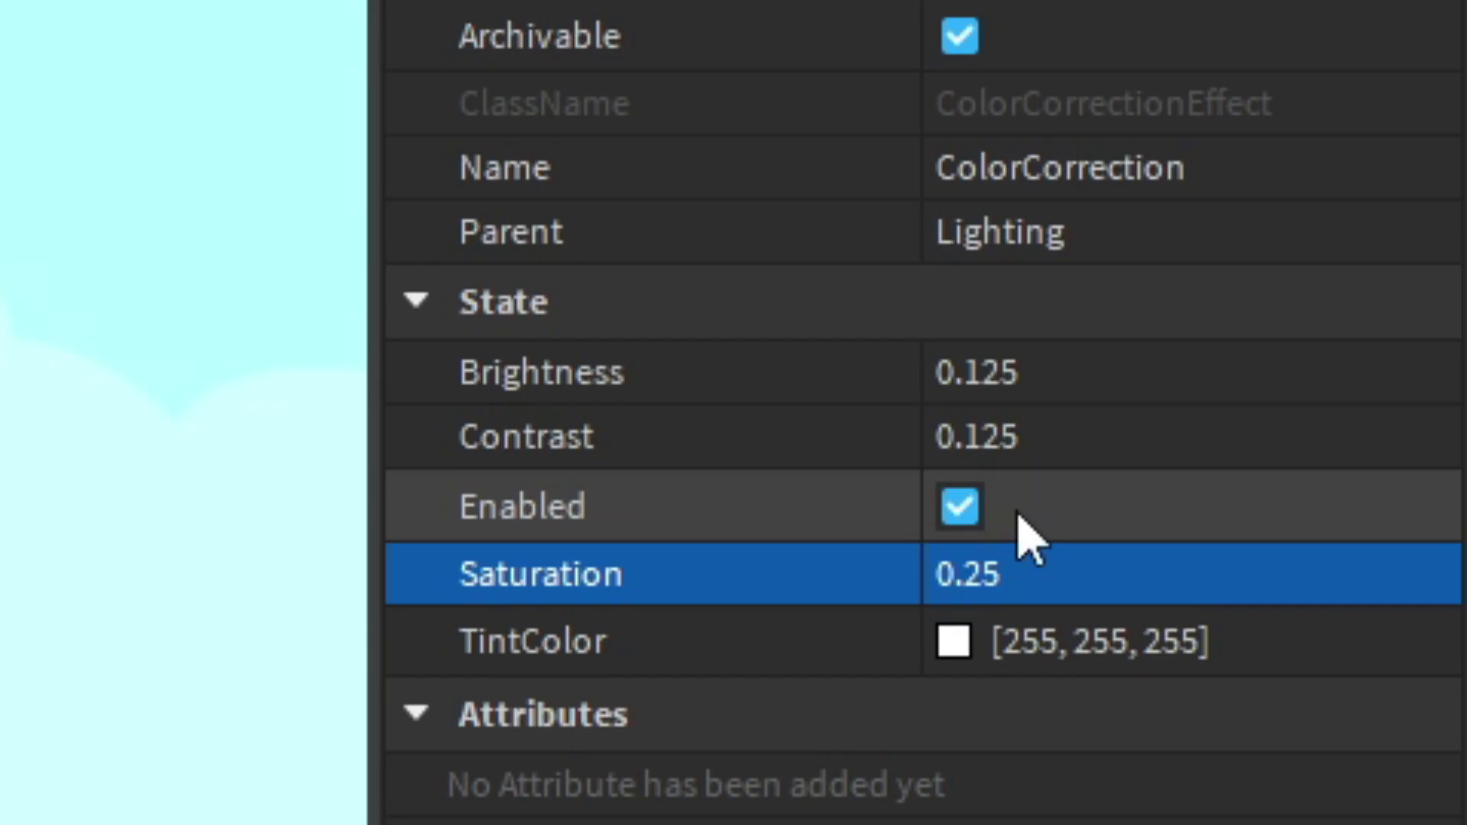
type("how to get good roblox ligh")
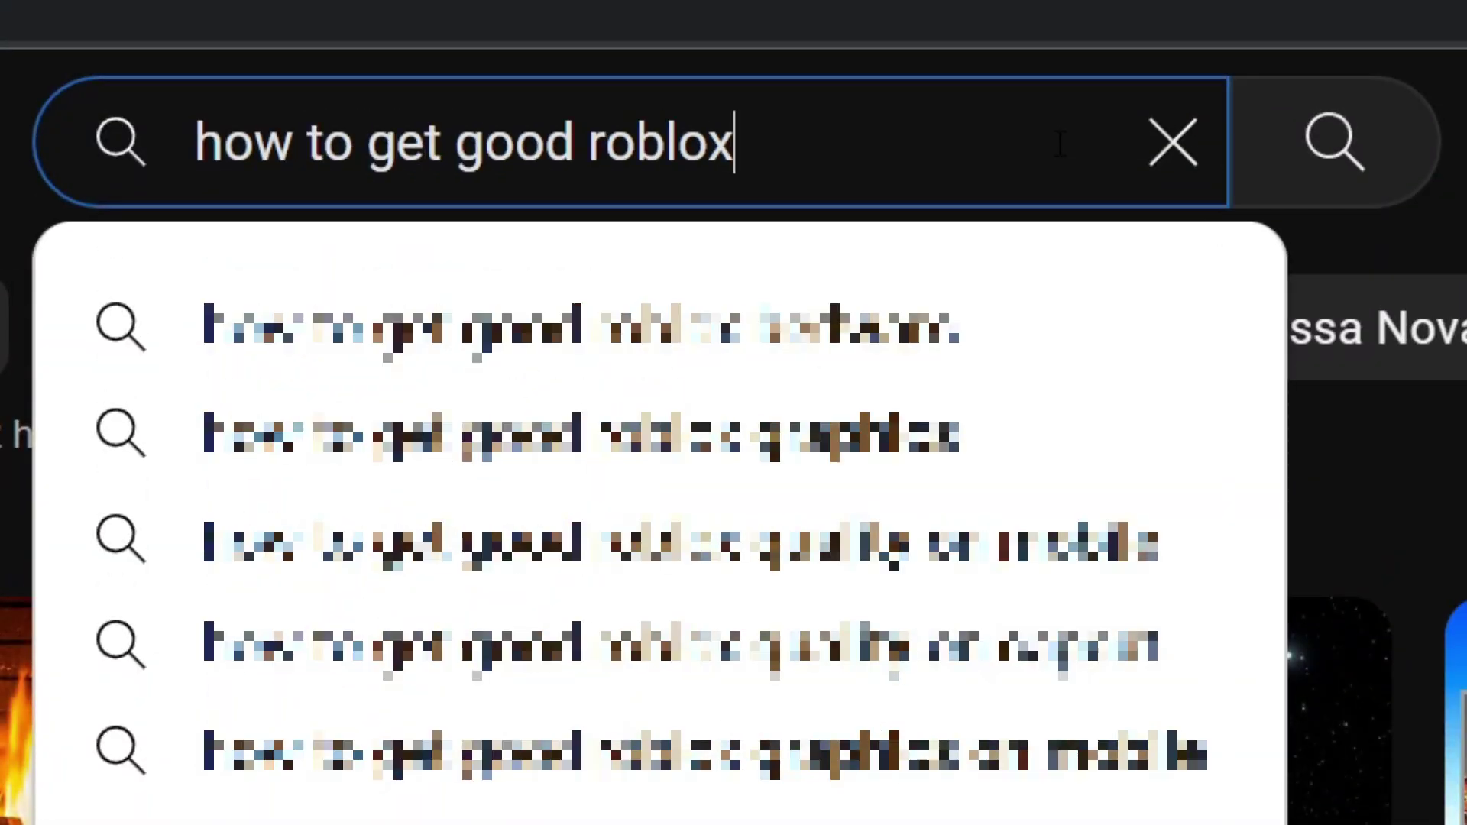
type("ting")
- Run the 'how to get good roblox lighting' search and scroll through the video results
key("Return")
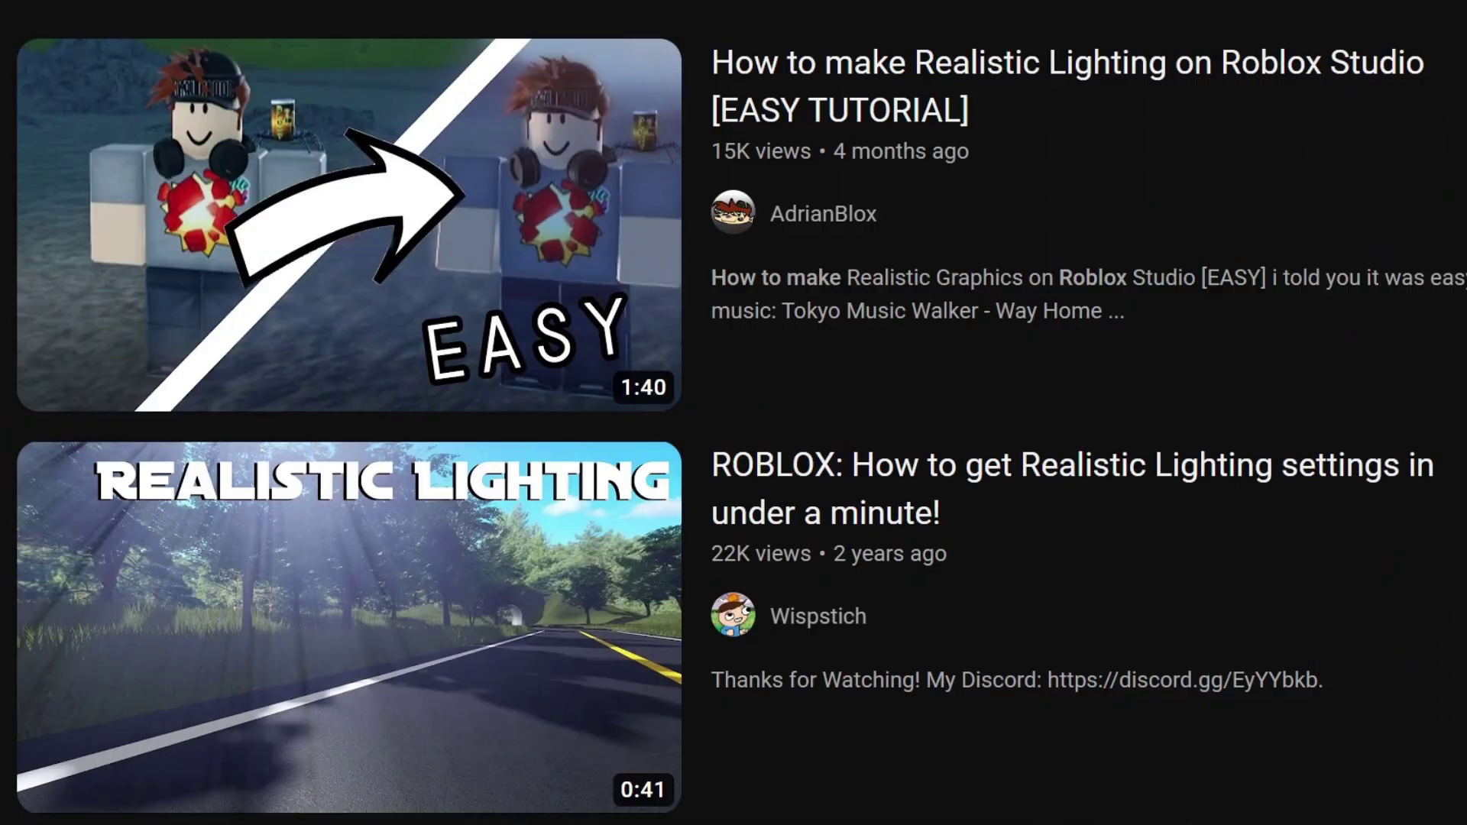
scroll(734, 413, "down", 2)
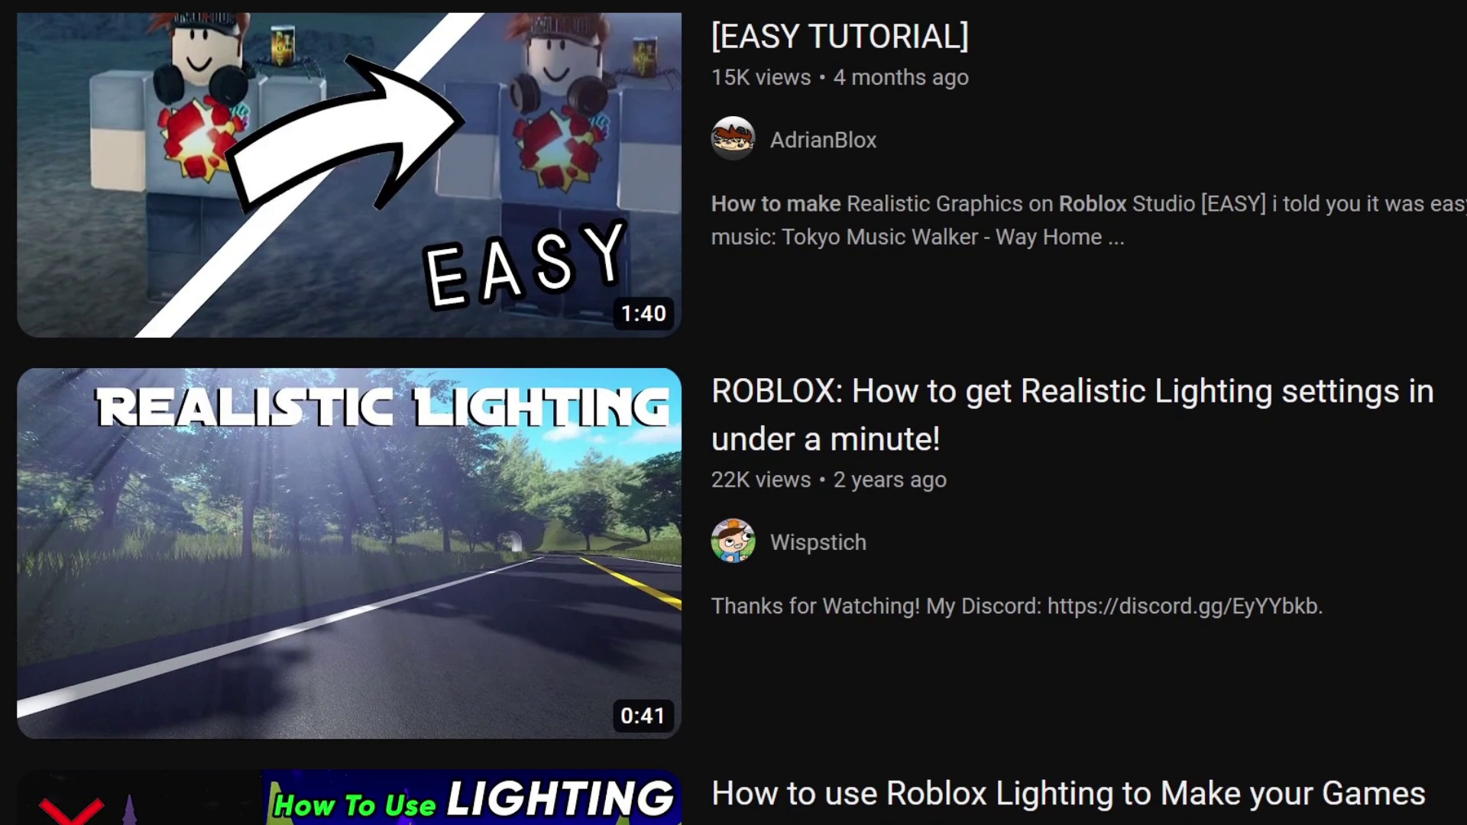
scroll(734, 413, "down", 5)
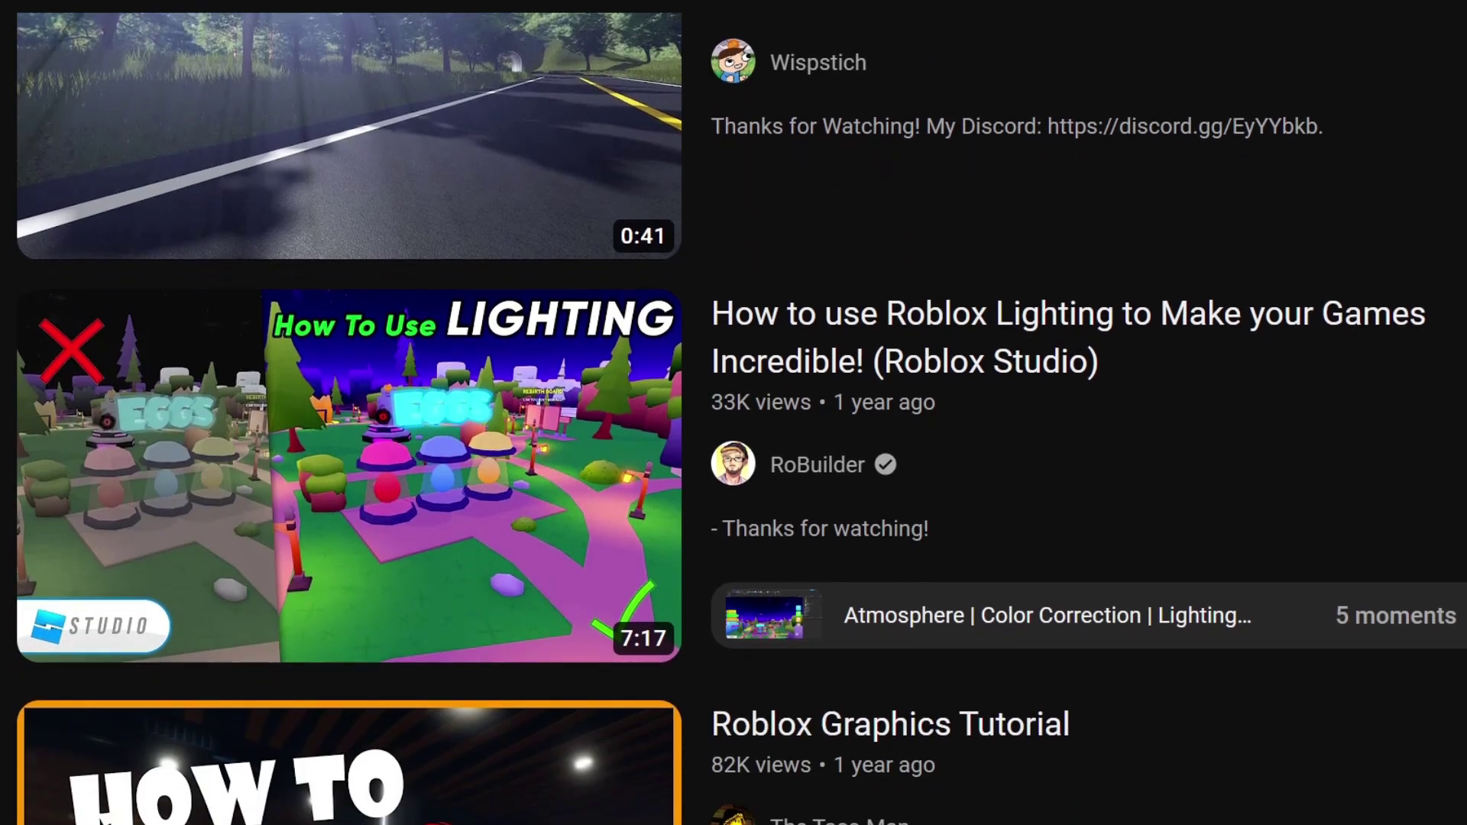
scroll(734, 412, "down", 2)
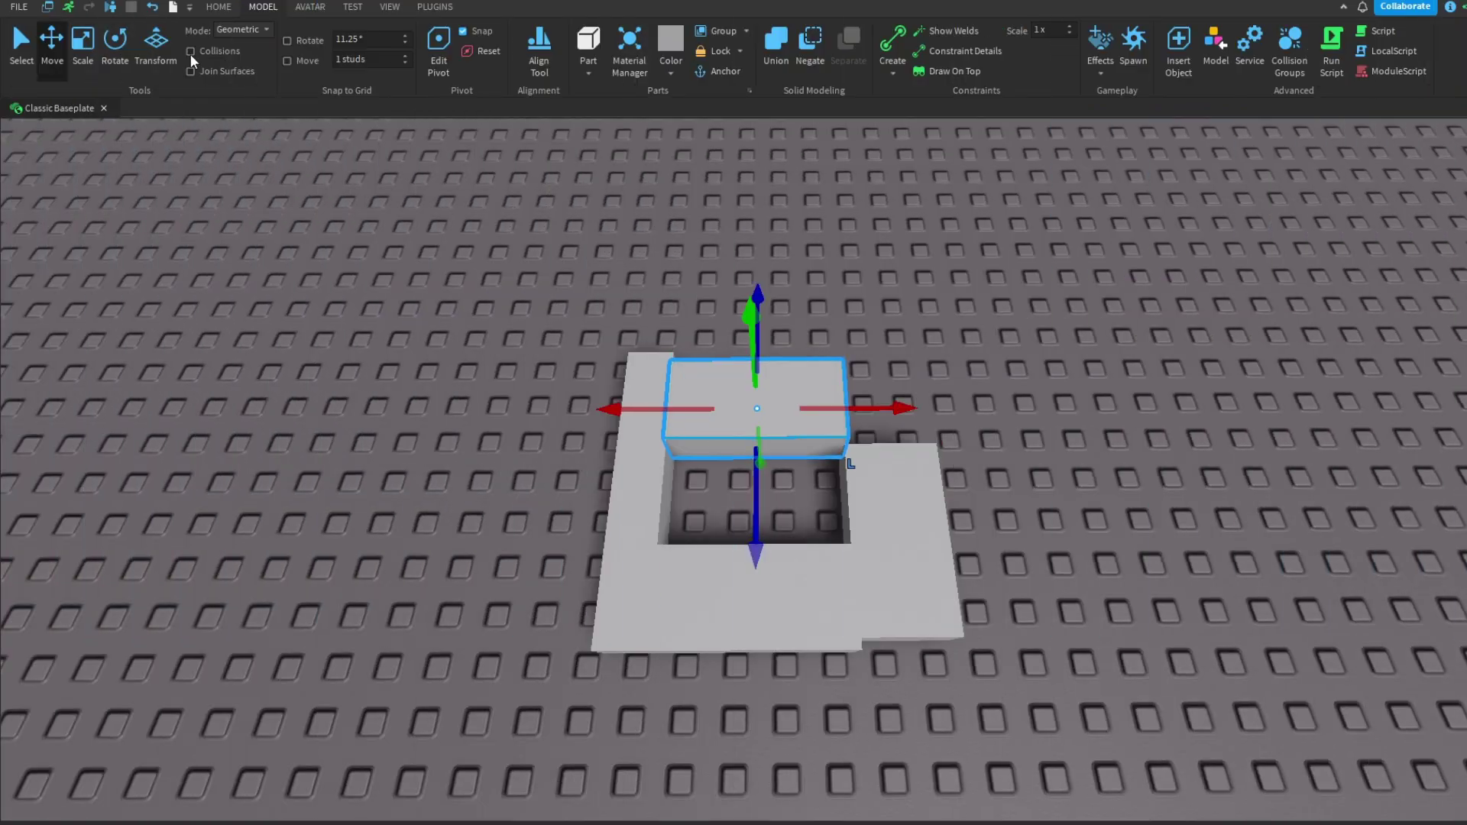
- Switch to the Scale tool and make the right block taller
key("f")
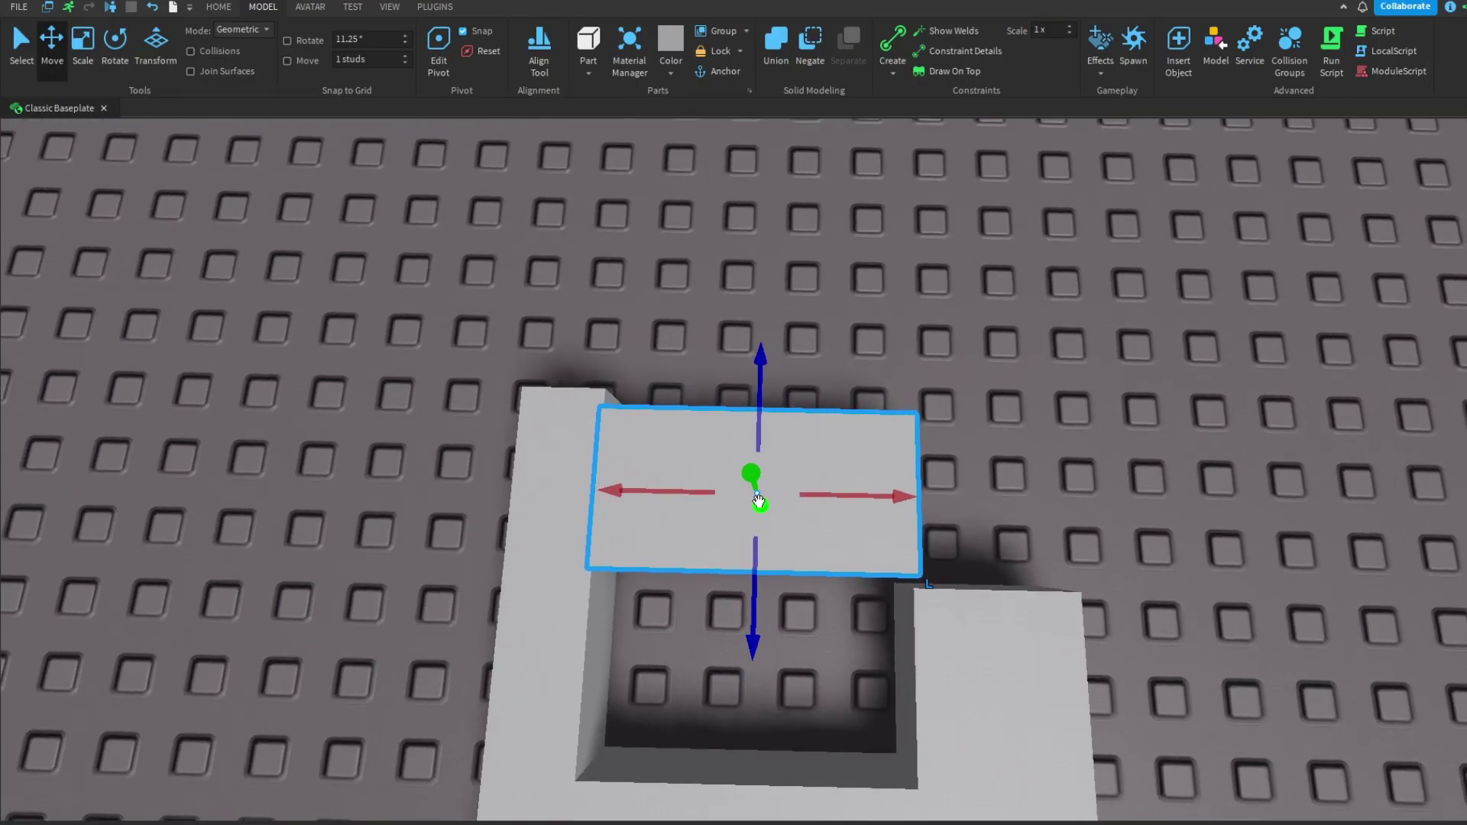
key("ctrl+3")
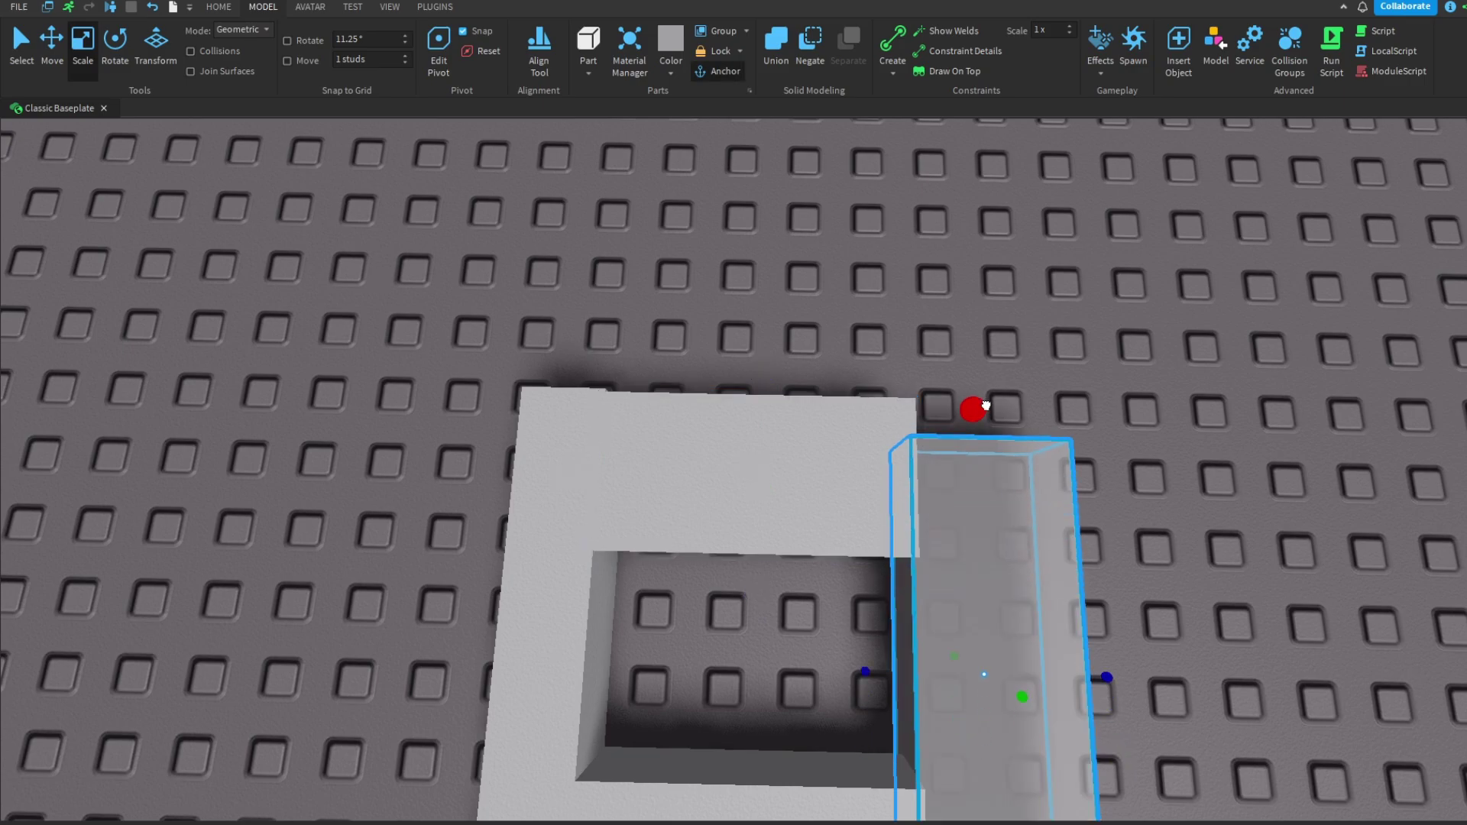
left_click(1071, 321)
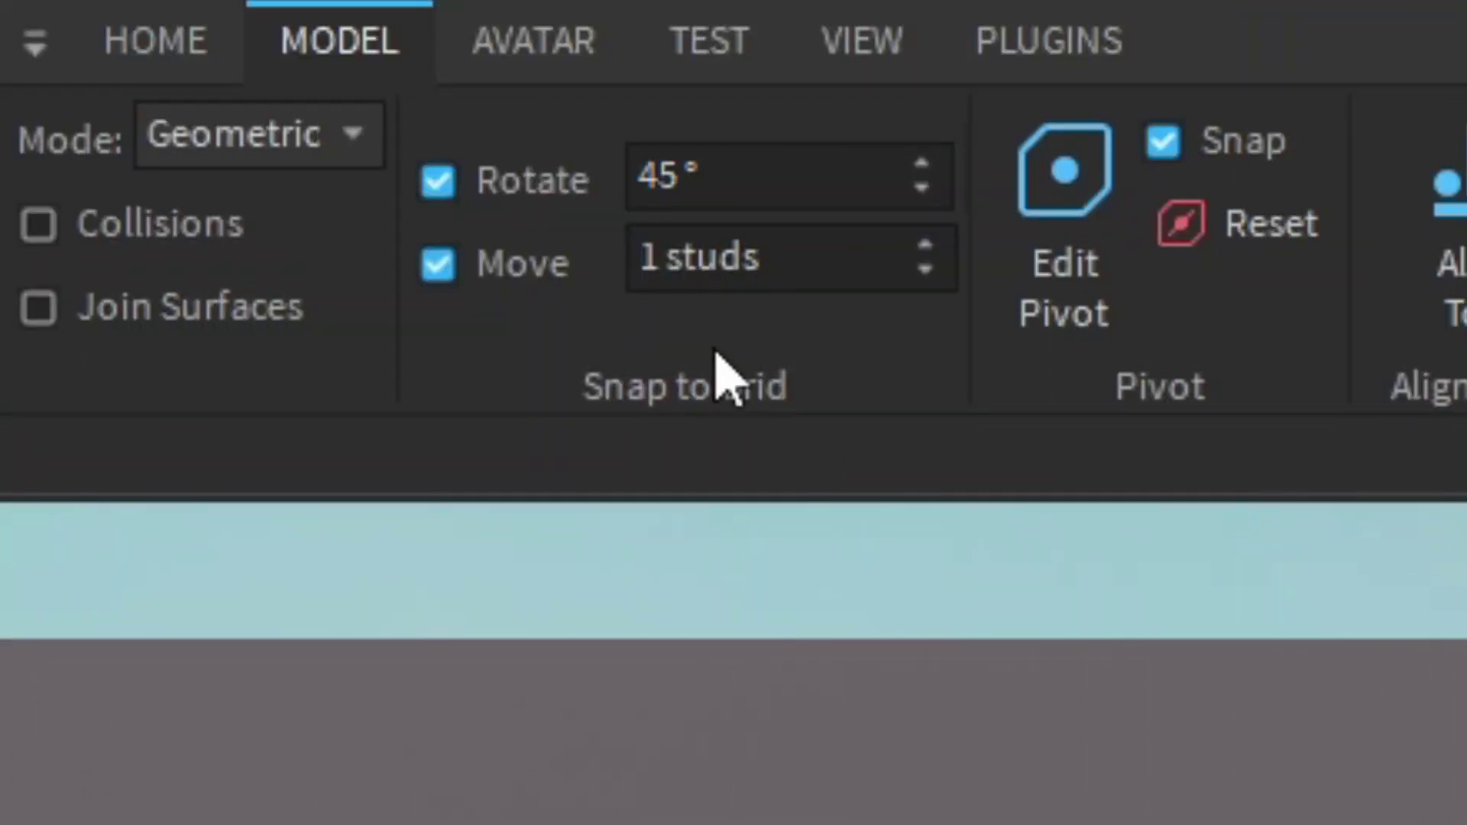
- Change the Move snap increment from 1 stud to 0.5 for finer placement
left_click(616, 281)
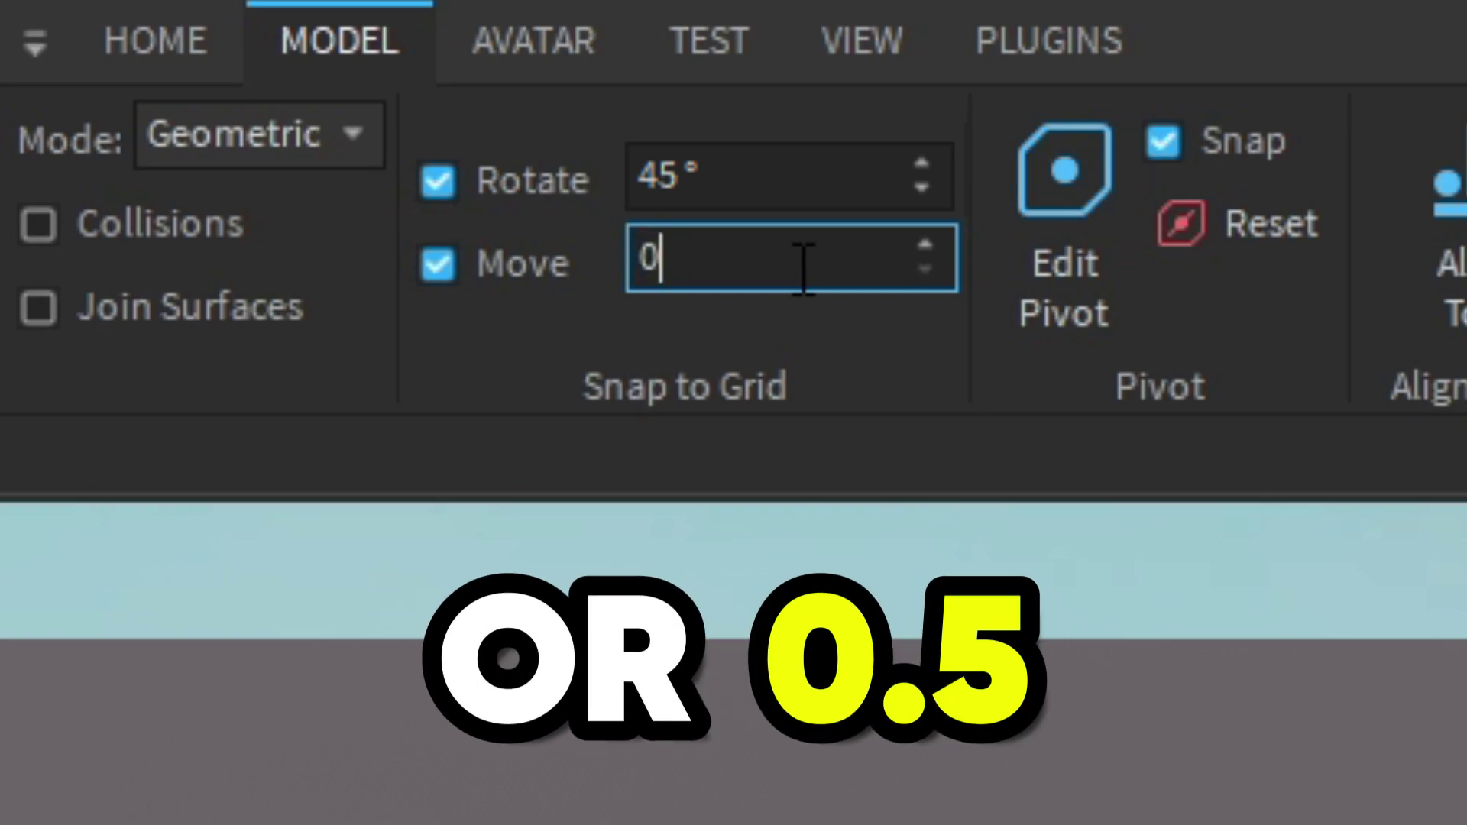
key("ctrl+a")
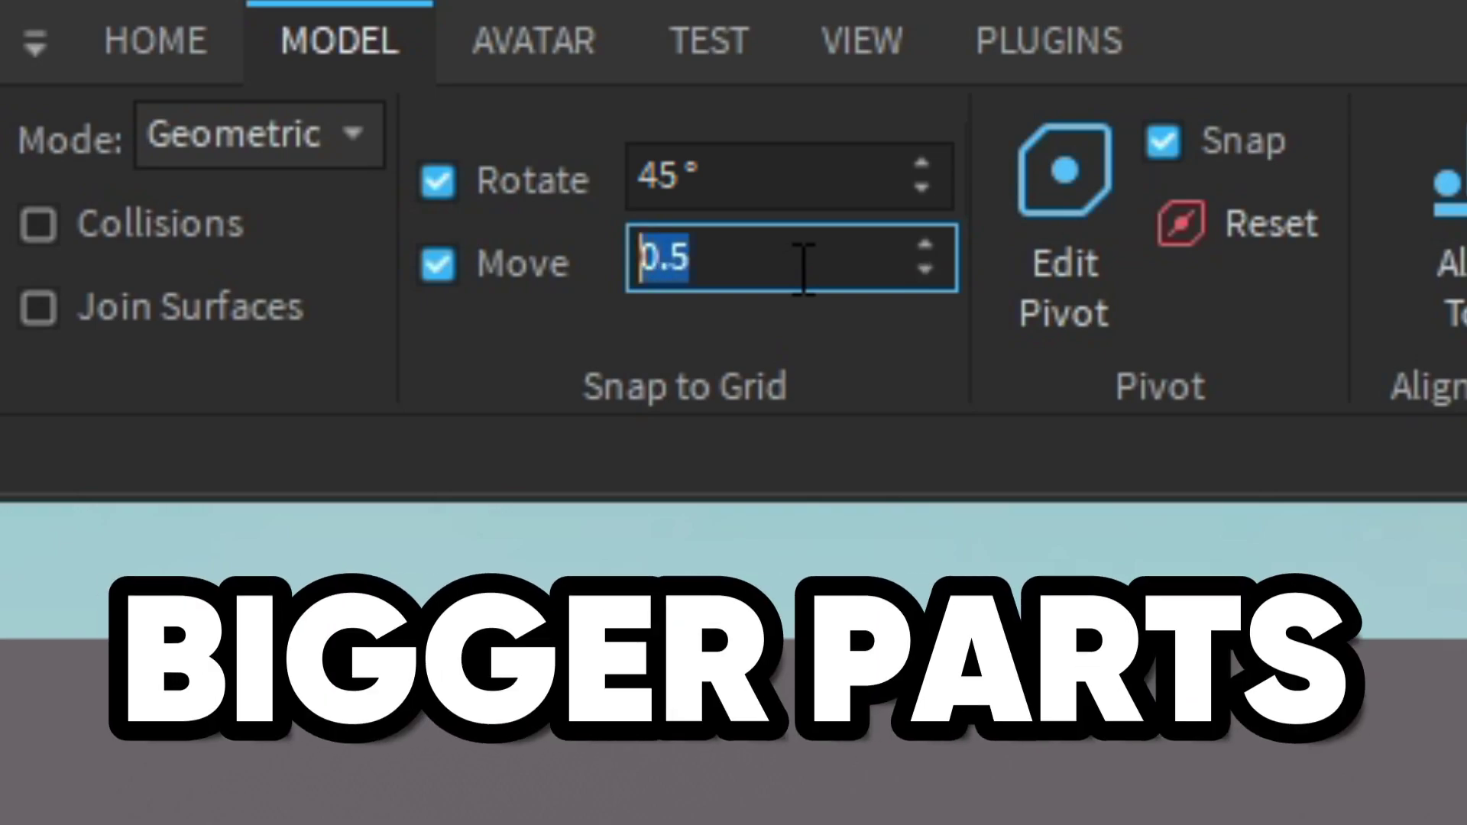
type("0")
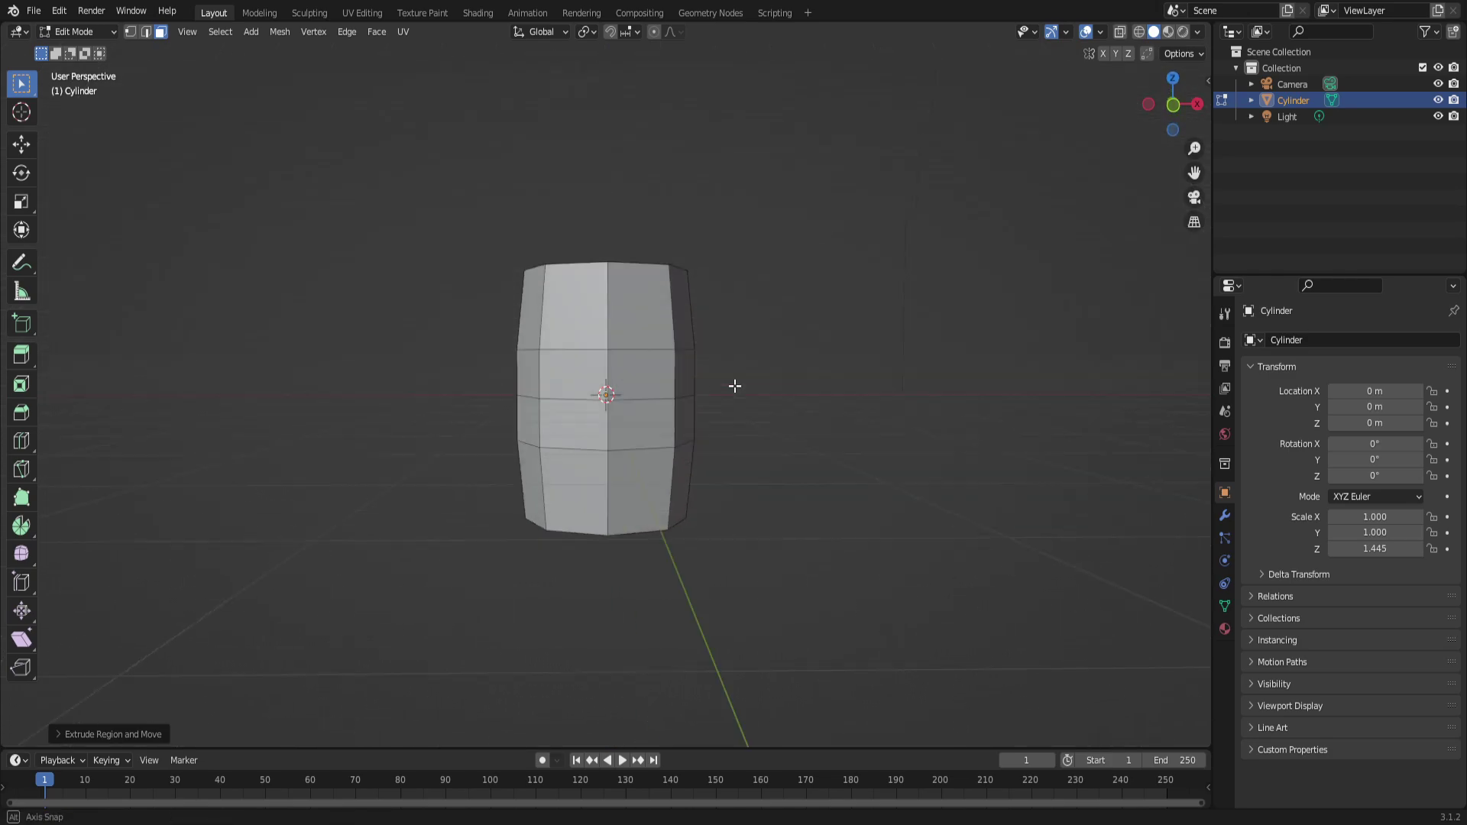
- Scale the barrel's selected top face, orbiting and zooming to check the cylinder's shape
middle_click_drag(735, 386, 814, 352)
key("s")
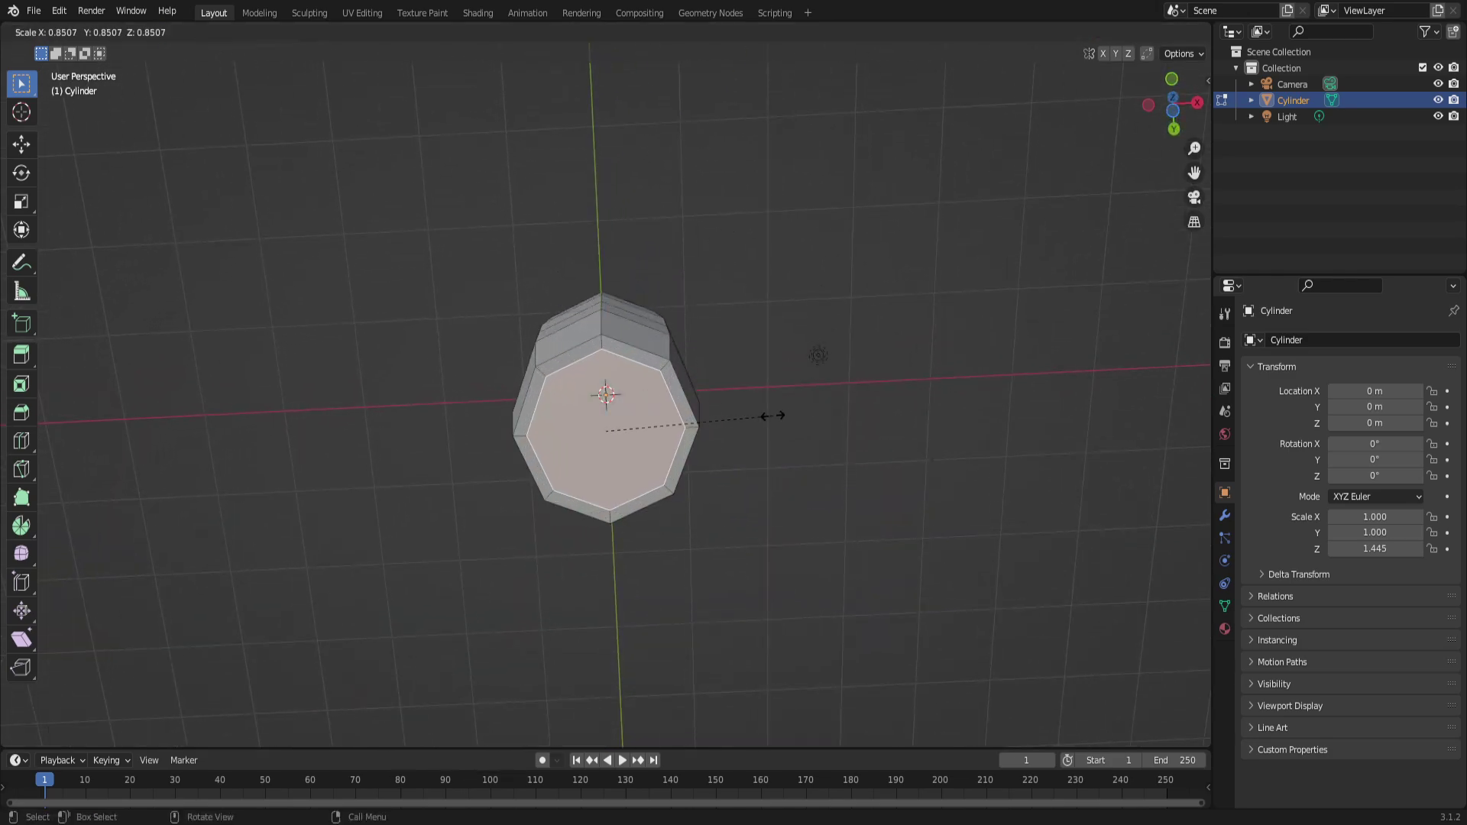
middle_click_drag(764, 409, 776, 563)
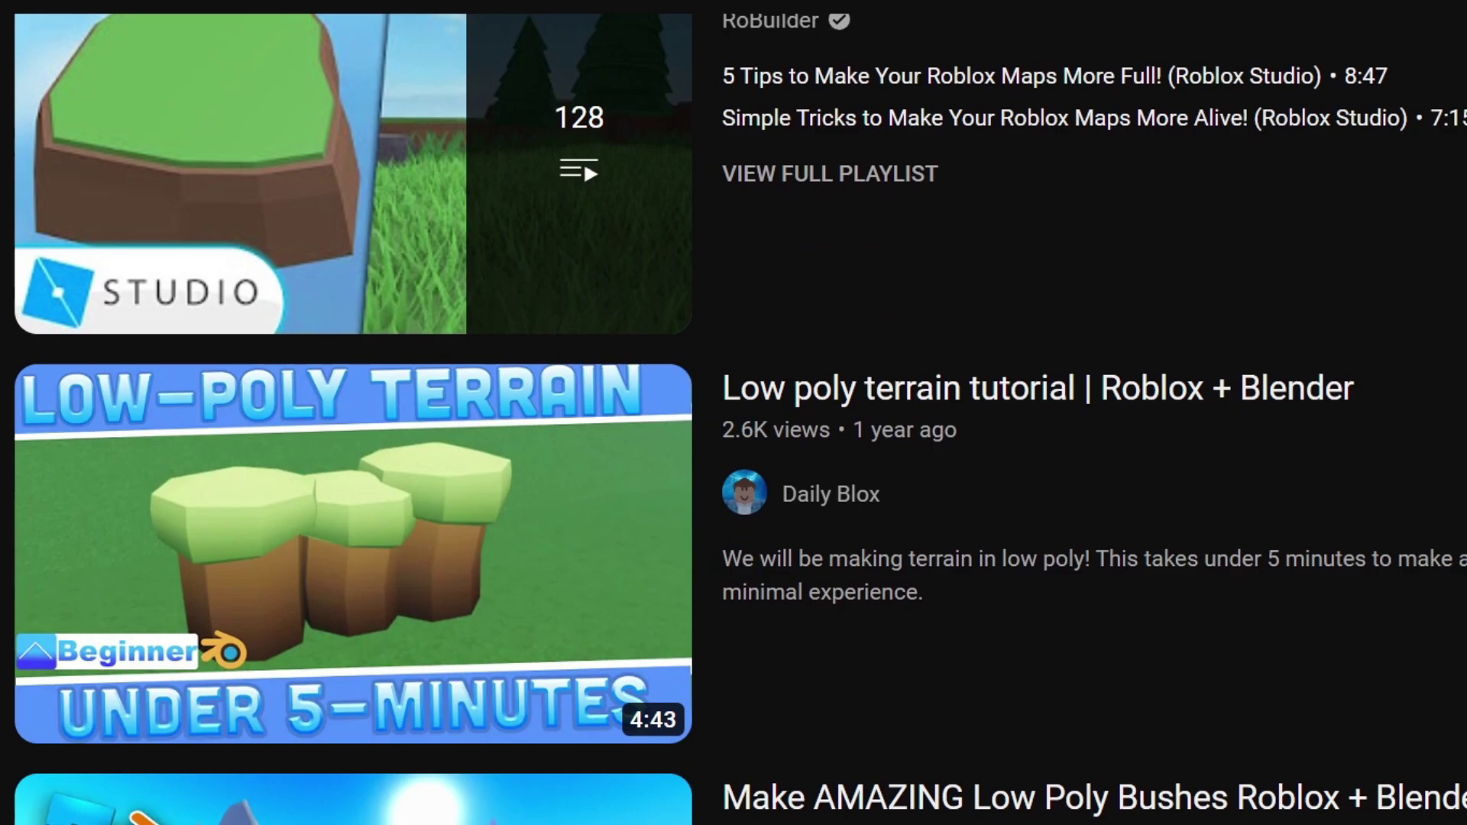
scroll(733, 412, "down", 5)
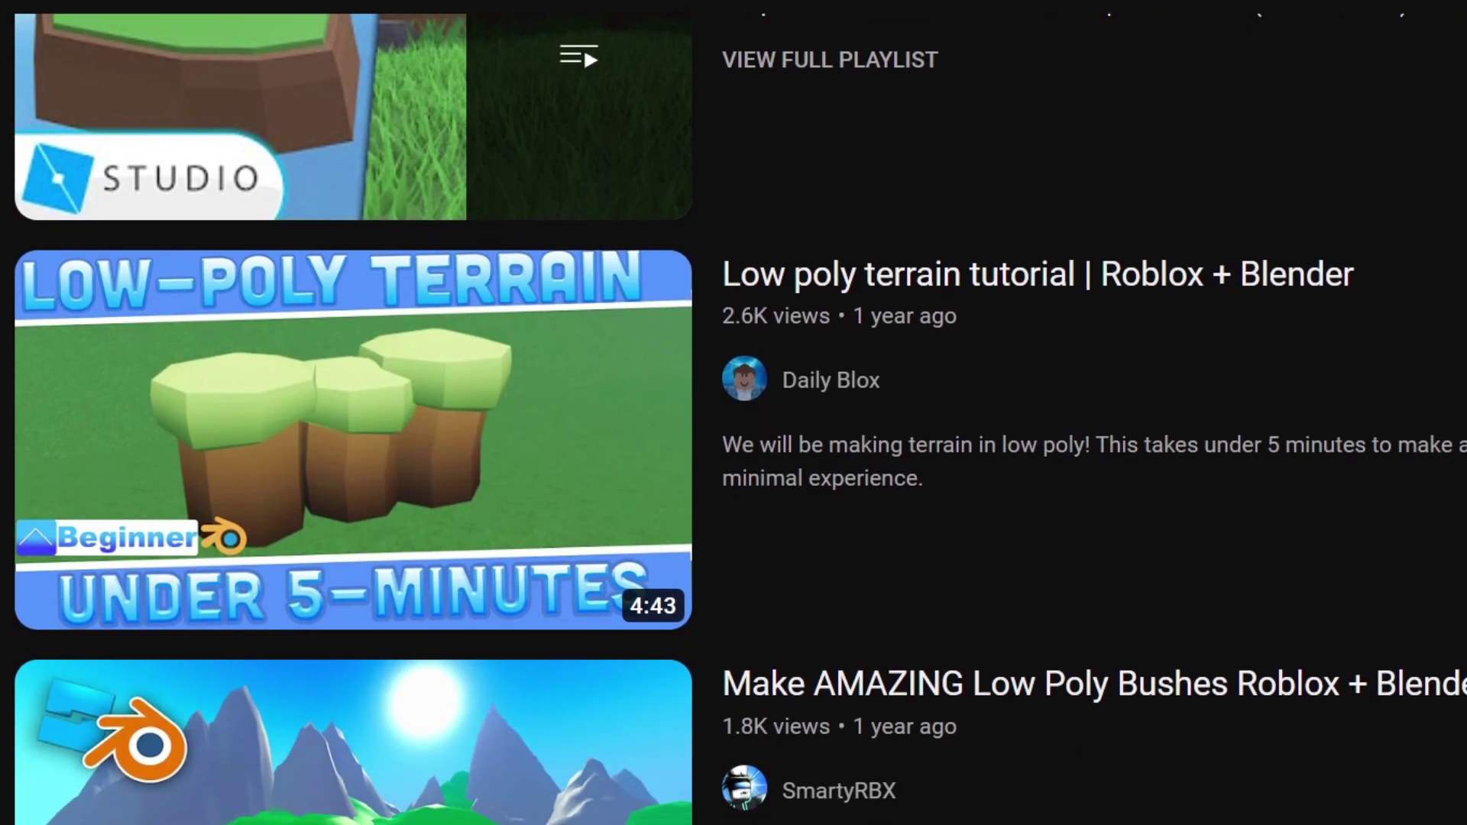
scroll(733, 413, "down", 2)
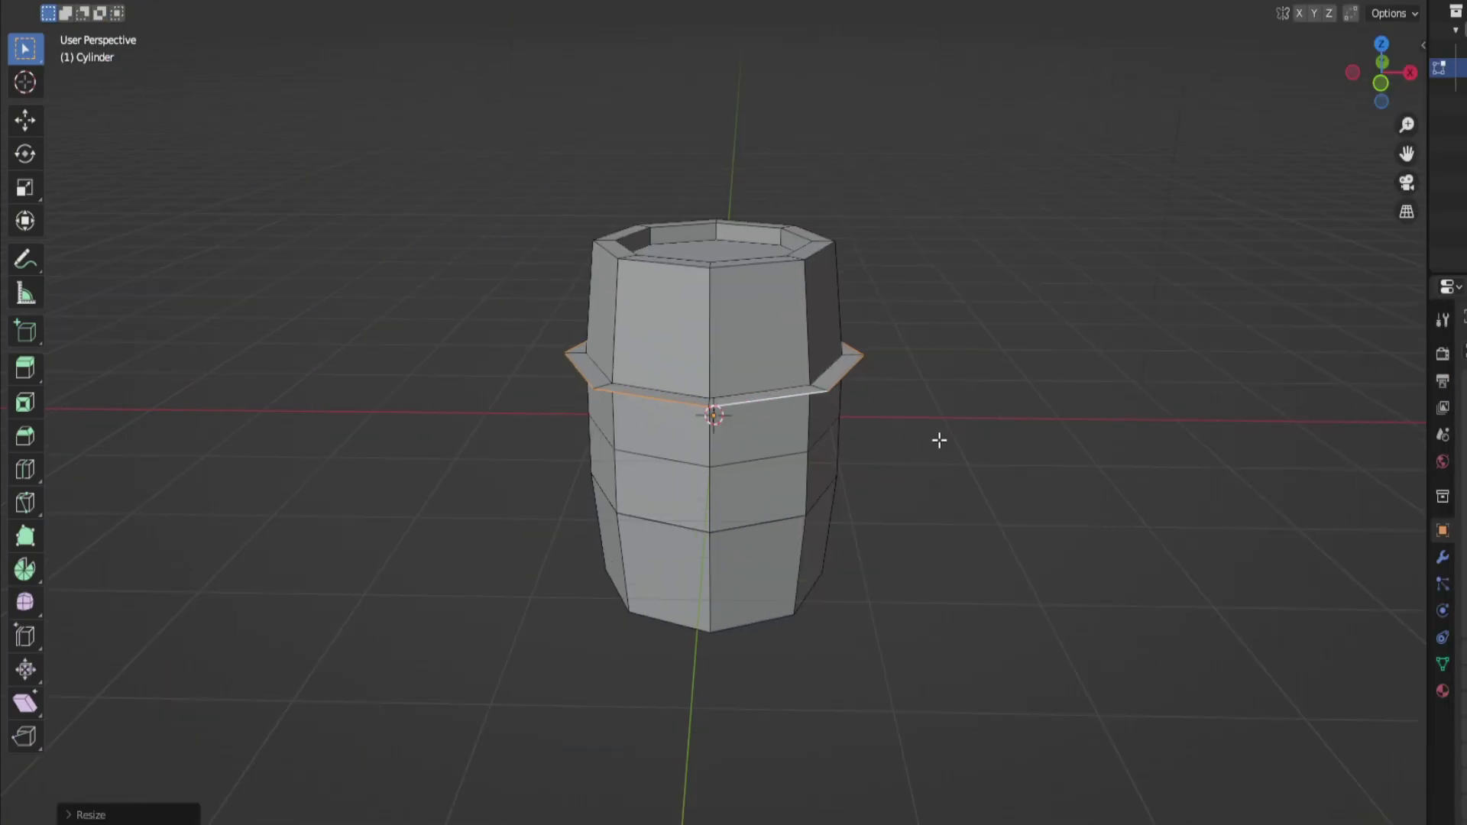
middle_click_drag(939, 440, 966, 435)
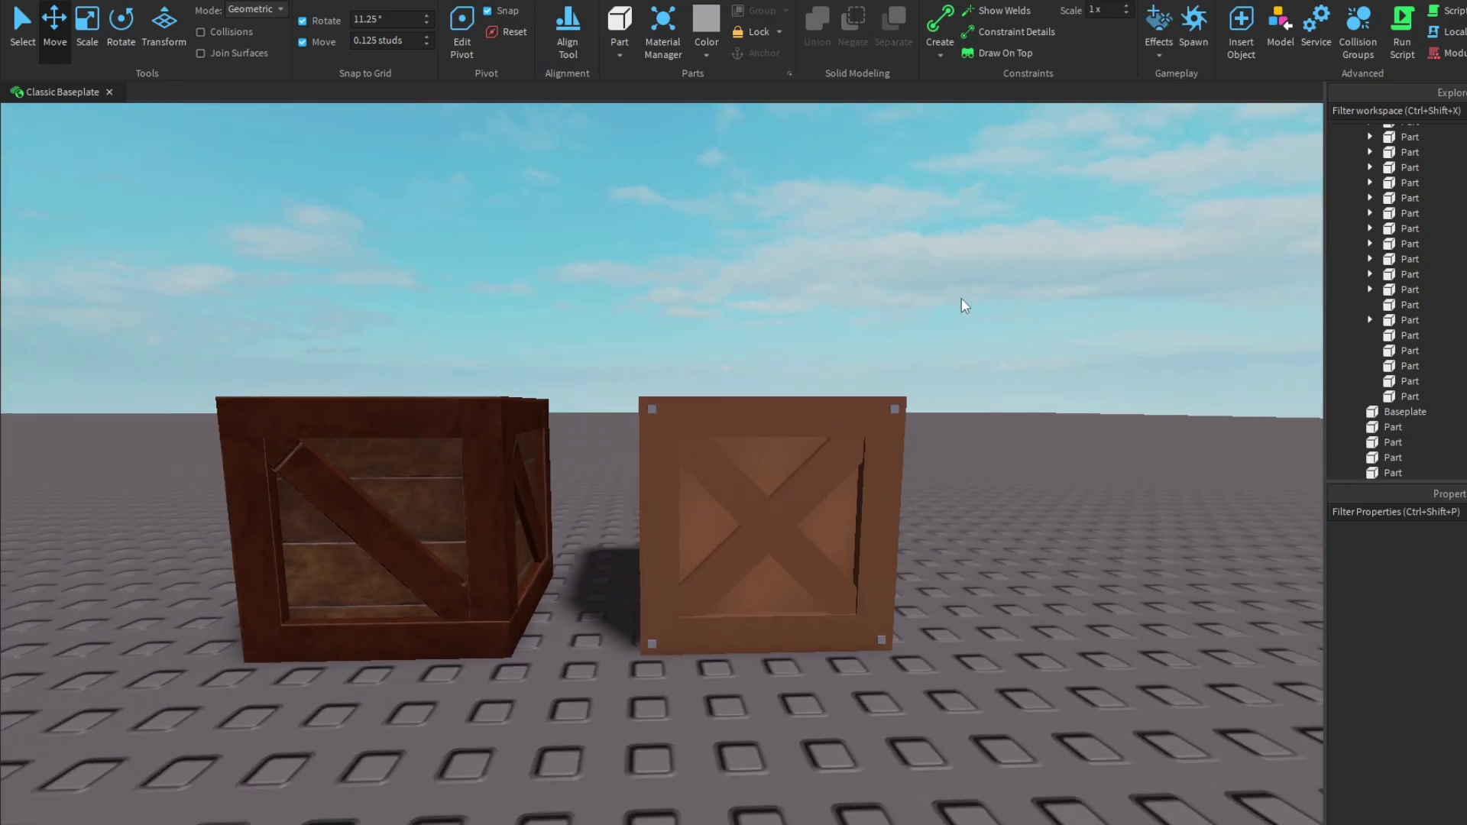
- Select the detailed textured crate on the right to compare it with the plain crate
left_click(708, 396)
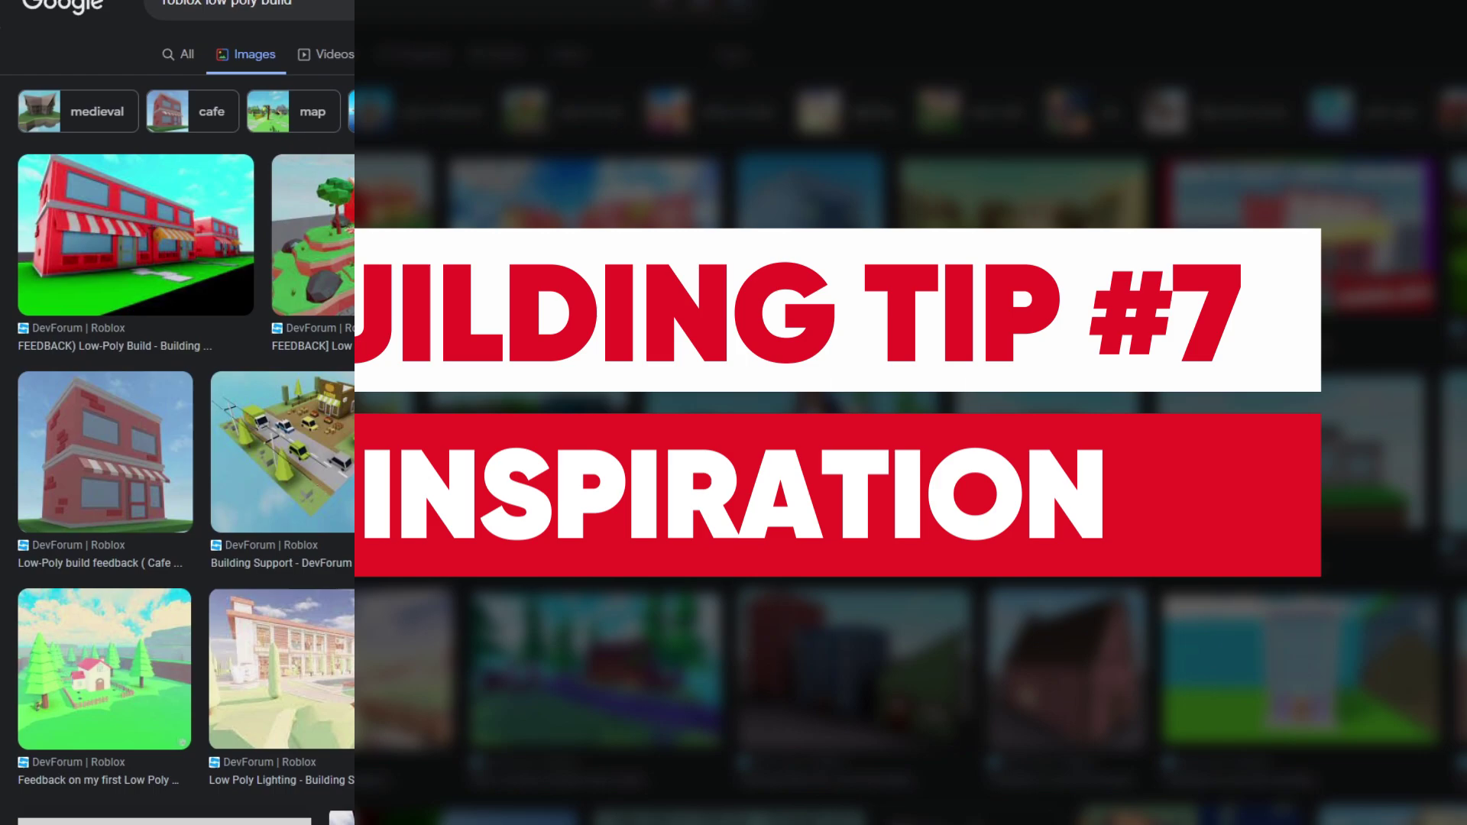
- Scroll through the 'roblox low poly build' image results for design inspiration
scroll(734, 412, "down", 2)
scroll(733, 412, "down", 3)
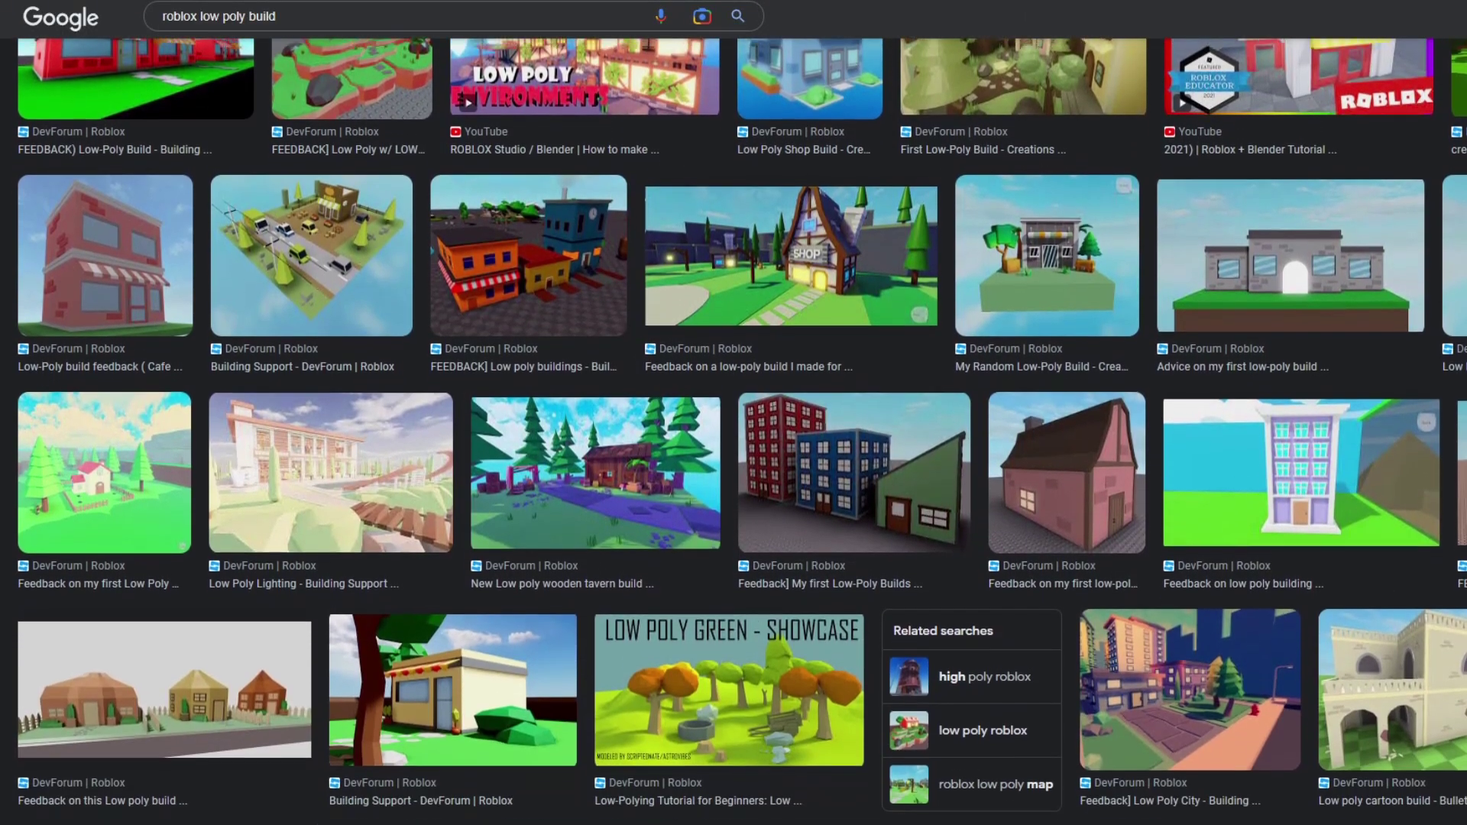
scroll(733, 413, "down", 3)
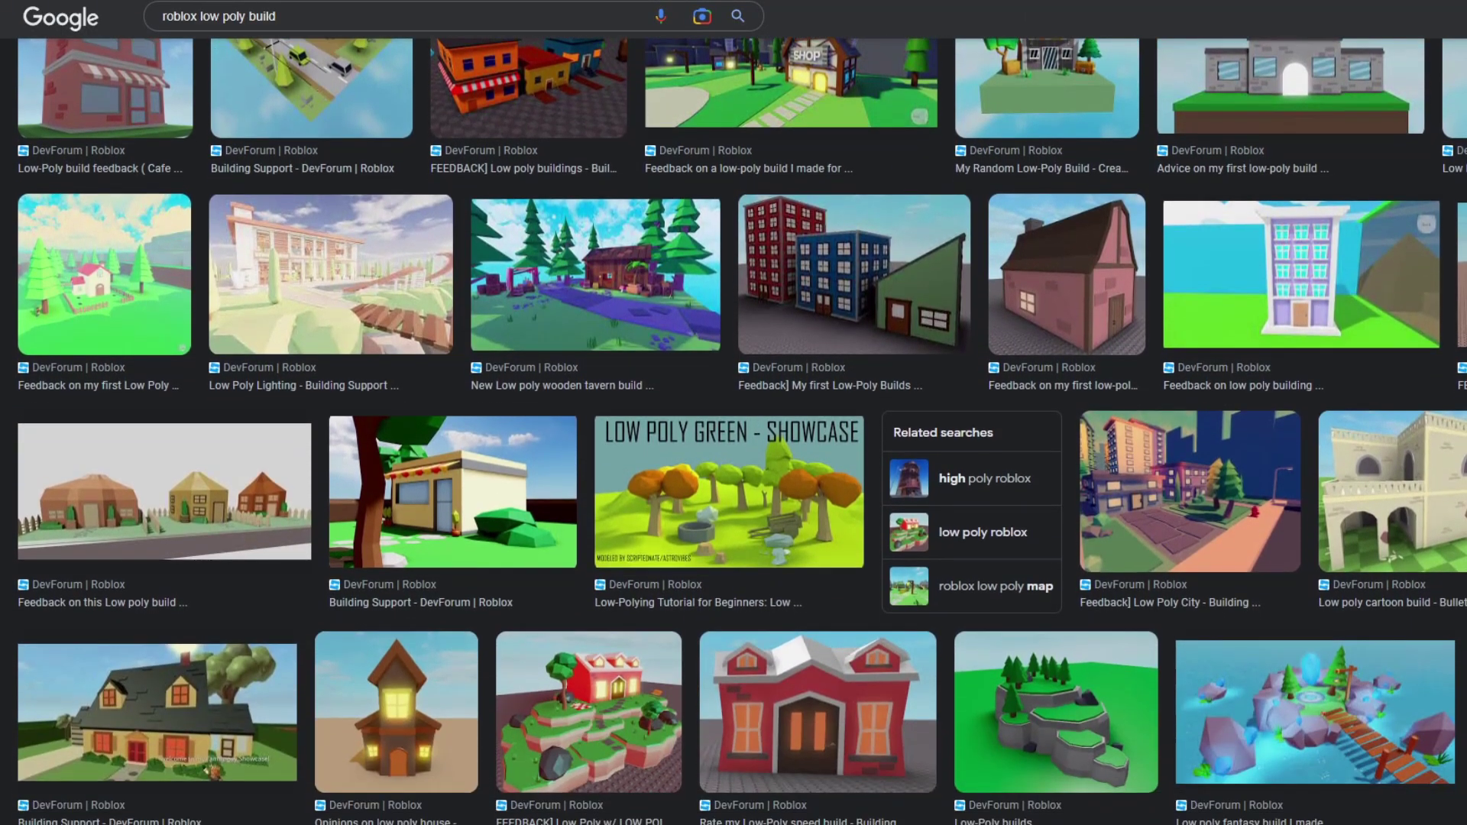
scroll(734, 413, "down", 3)
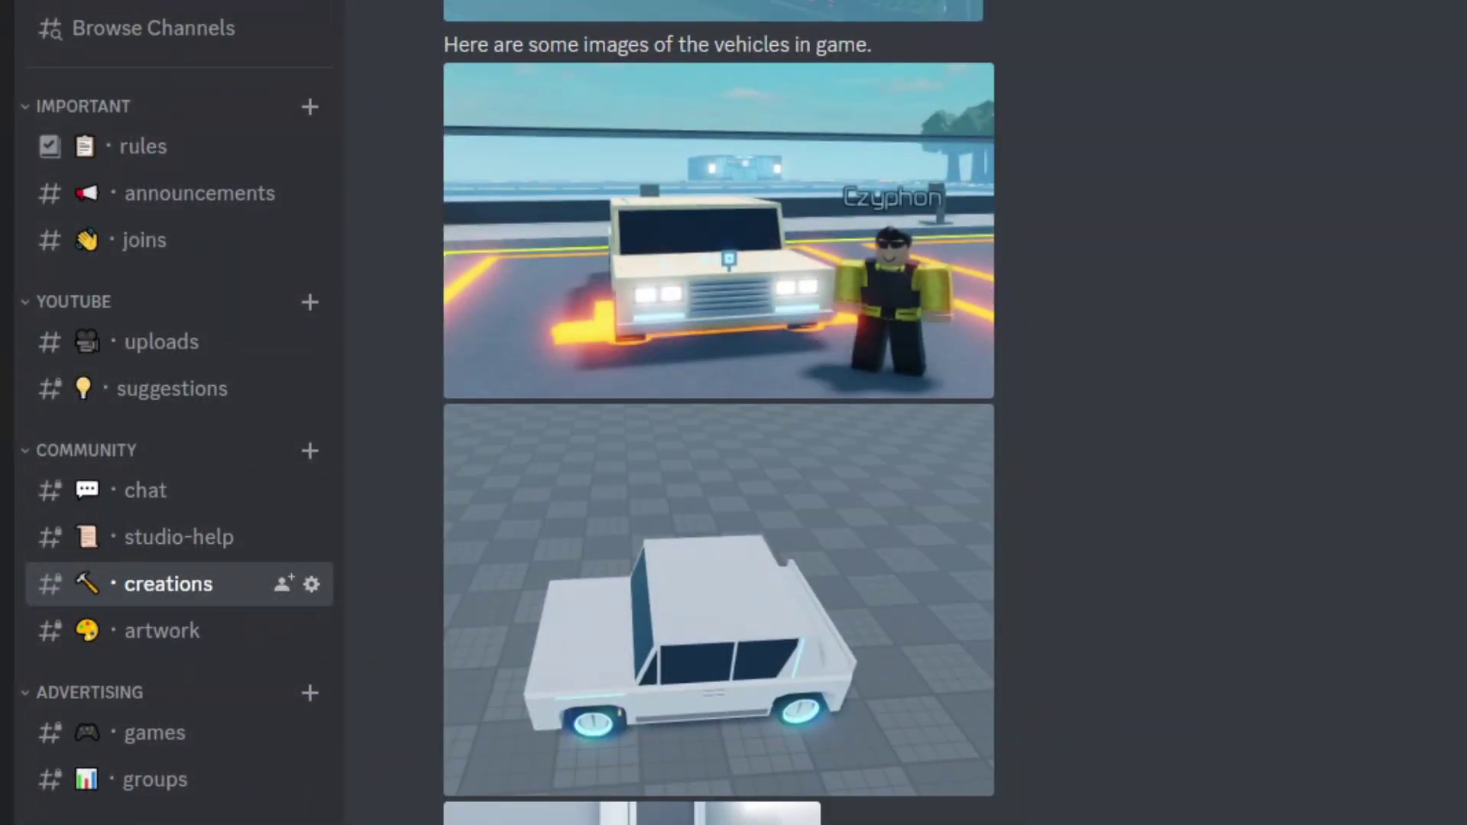
- Scroll through the Roblox builds posted in the #creations channel
scroll(718, 413, "down", 8)
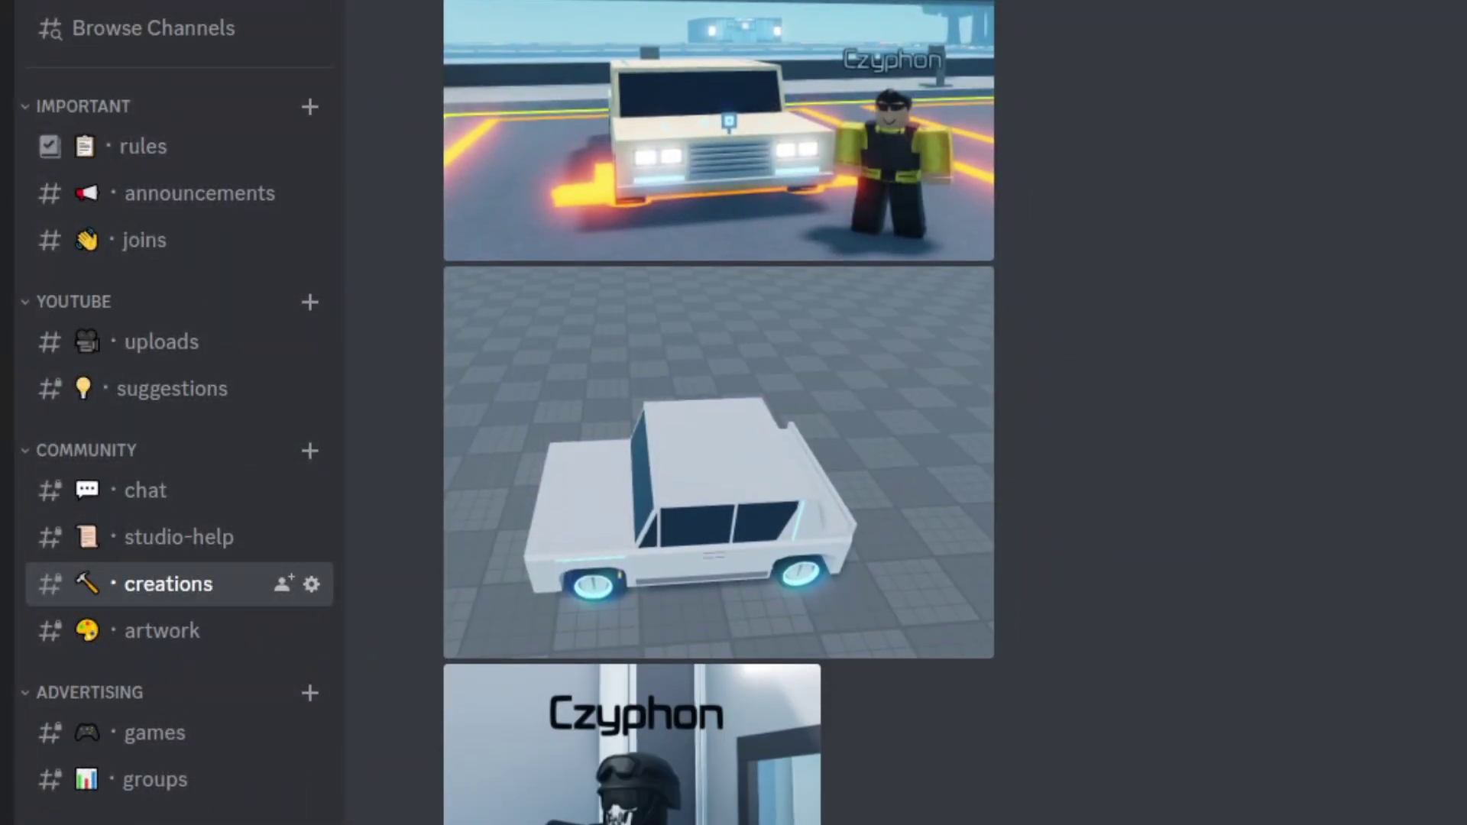
scroll(718, 413, "down", 3)
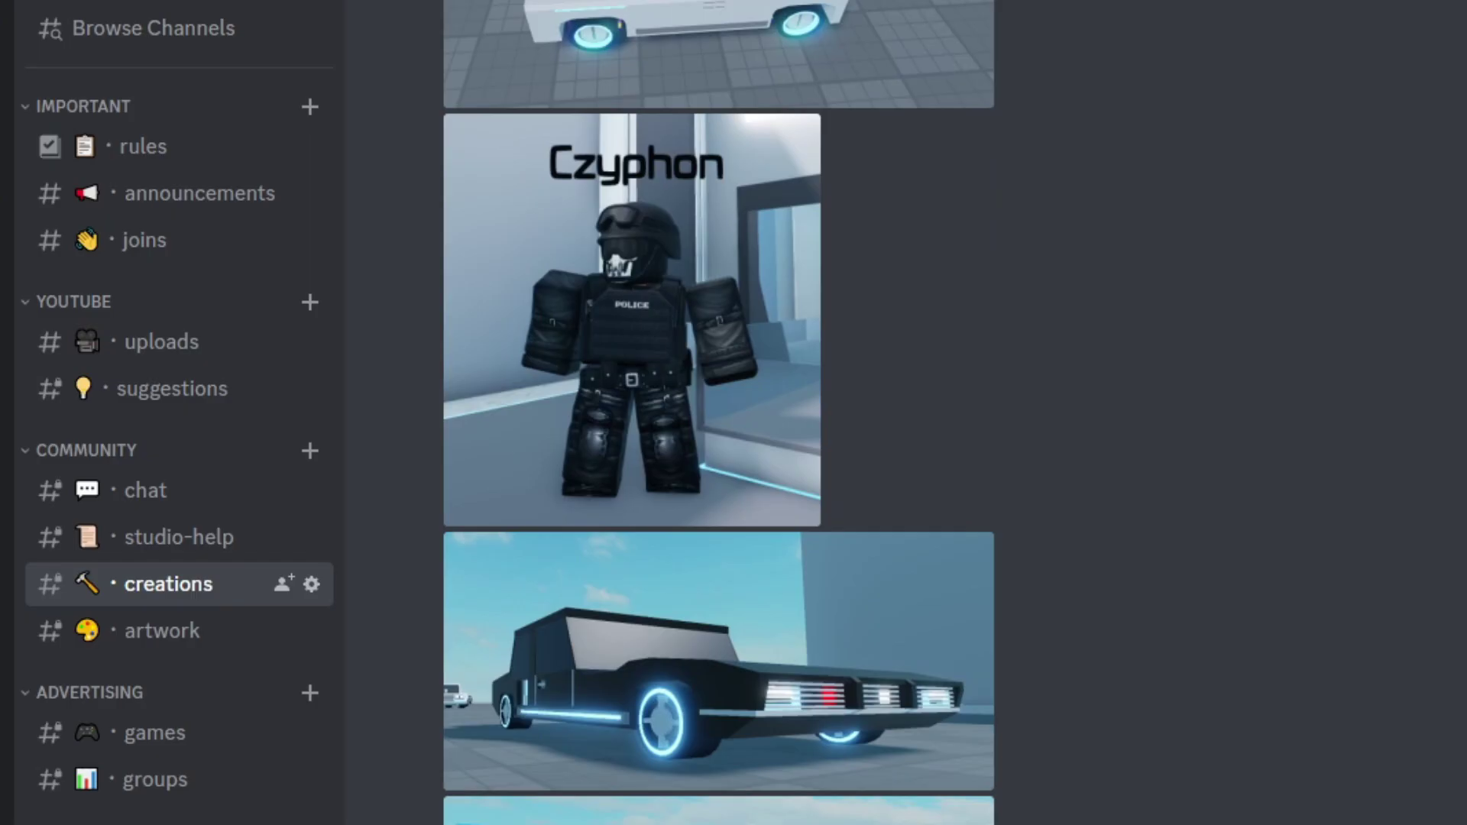